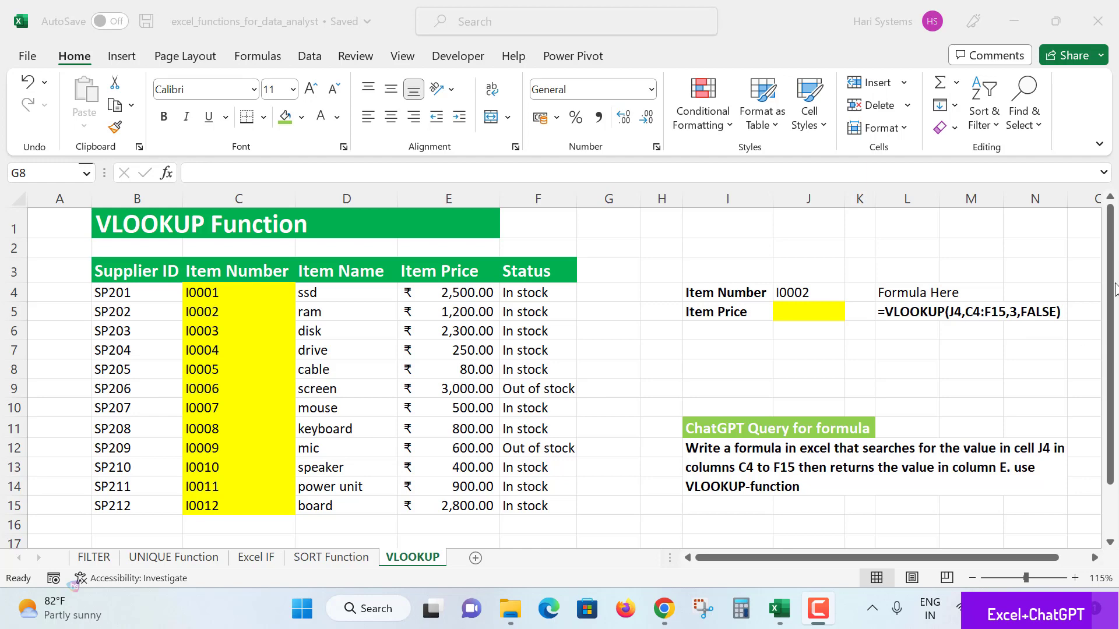
Focus the workbook, select the empty Item Price cell J5 and highlight the supplier table
{"action": "left_click", "coordinate": [745, 349]}
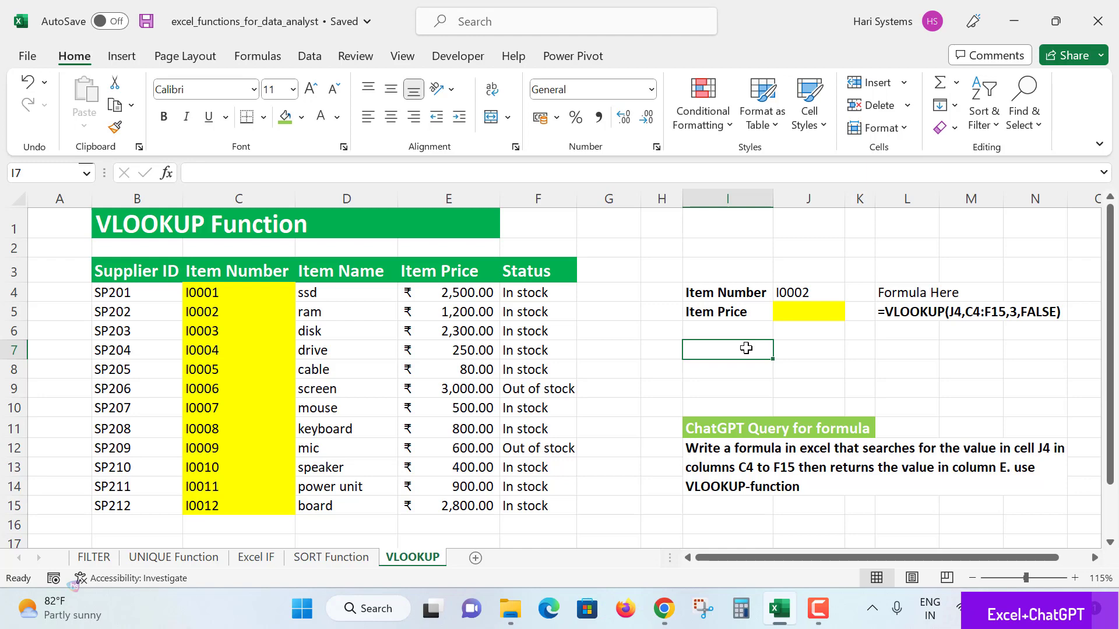
{"action": "left_click", "coordinate": [797, 314]}
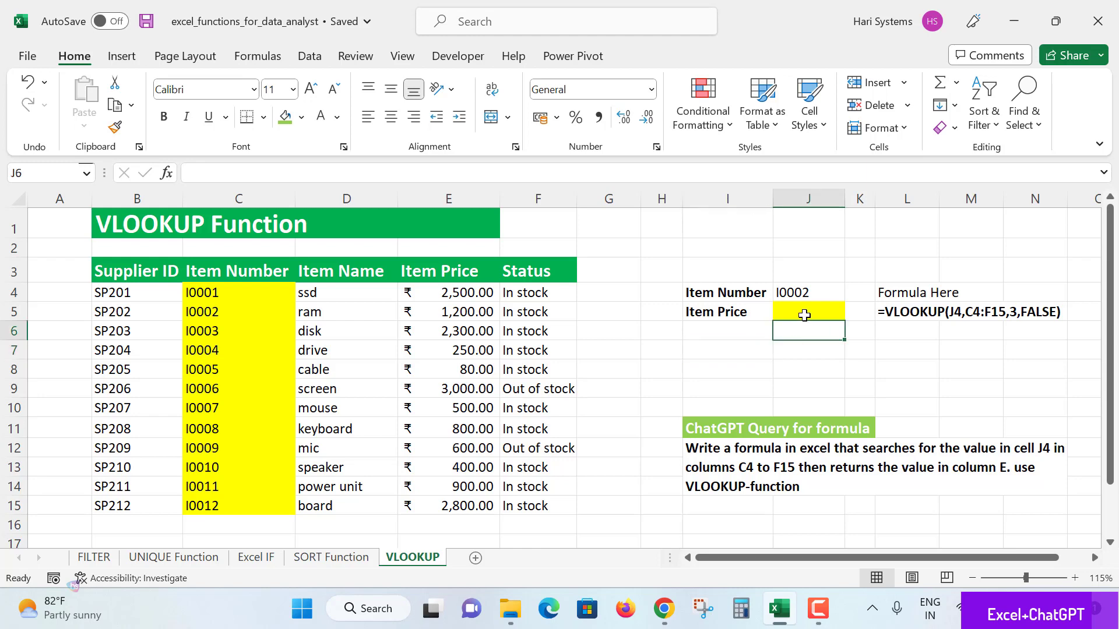
{"action": "left_click", "coordinate": [892, 313]}
{"action": "left_click", "coordinate": [808, 332]}
{"action": "left_click", "coordinate": [821, 315]}
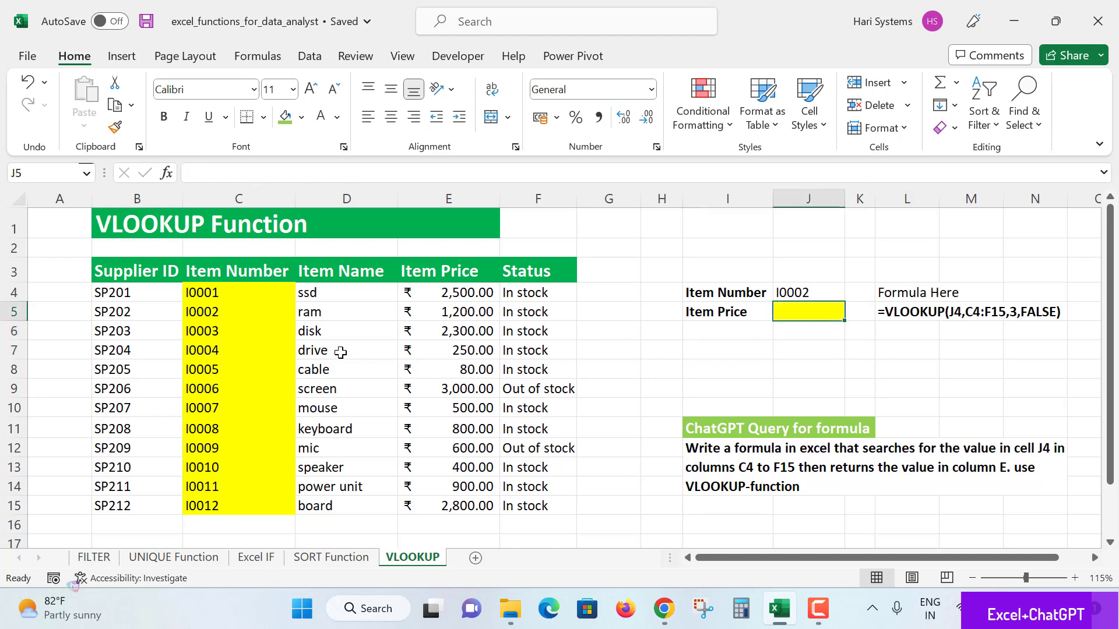
{"action": "left_click_drag", "start_coordinate": [113, 293], "coordinate": [528, 498]}
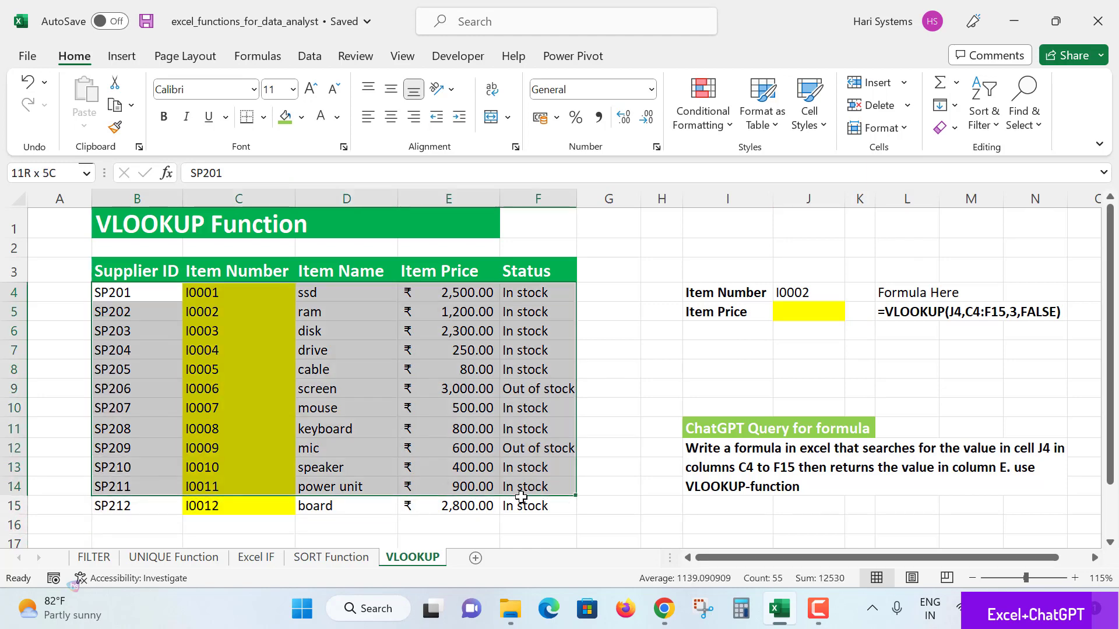
{"action": "left_click", "coordinate": [608, 369]}
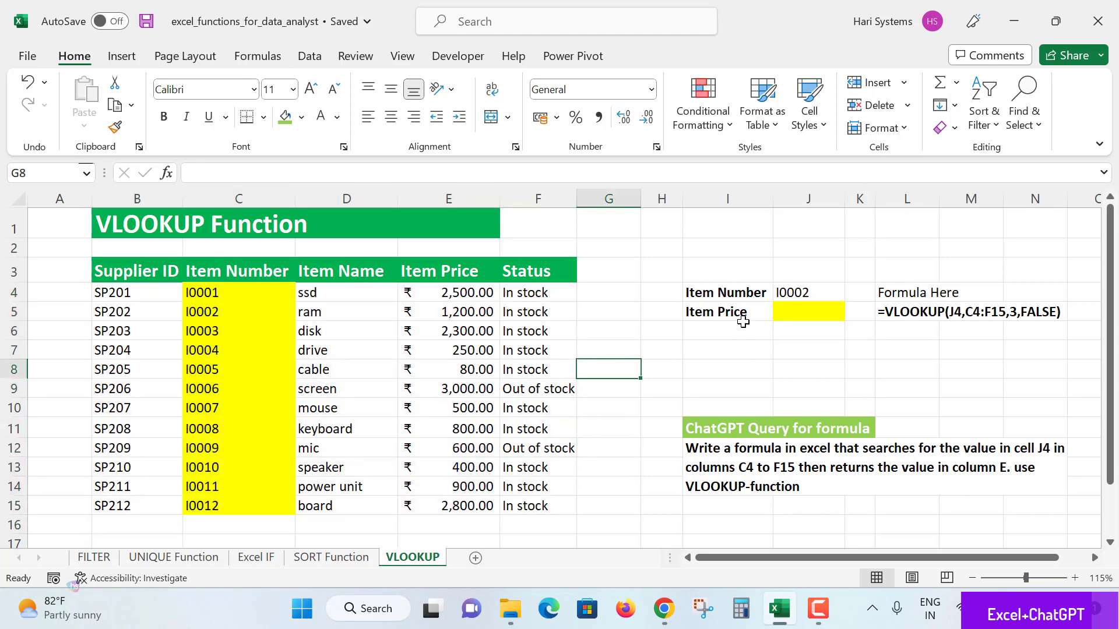
Highlight the Item Number and Item Price columns and check lookup value I0002 in J4
{"action": "left_click_drag", "start_coordinate": [263, 301], "coordinate": [309, 467]}
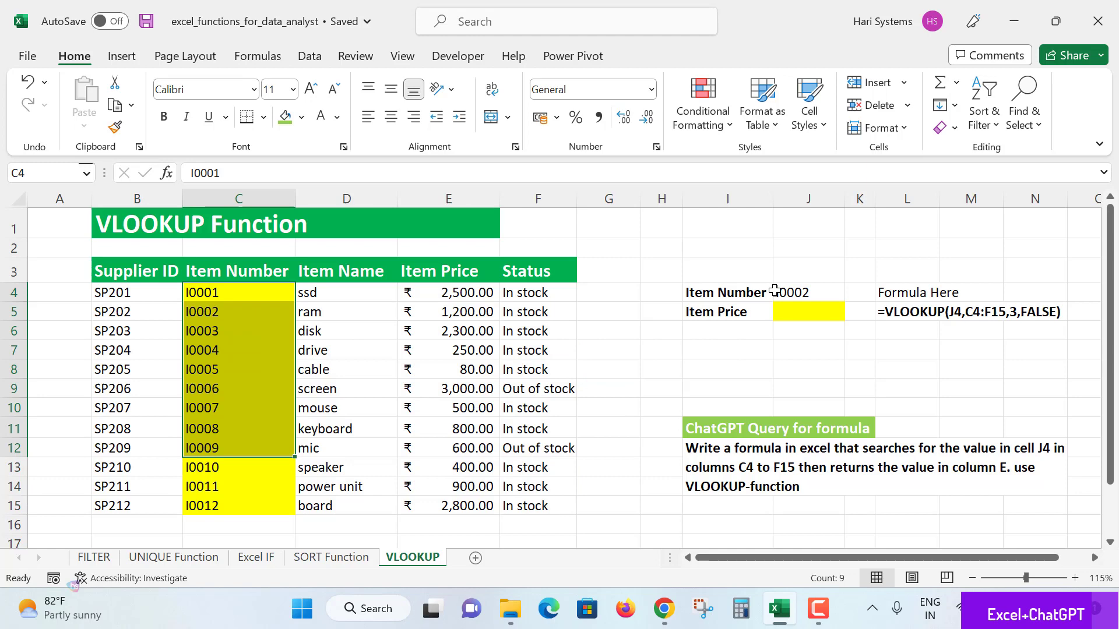
{"action": "left_click", "coordinate": [802, 292]}
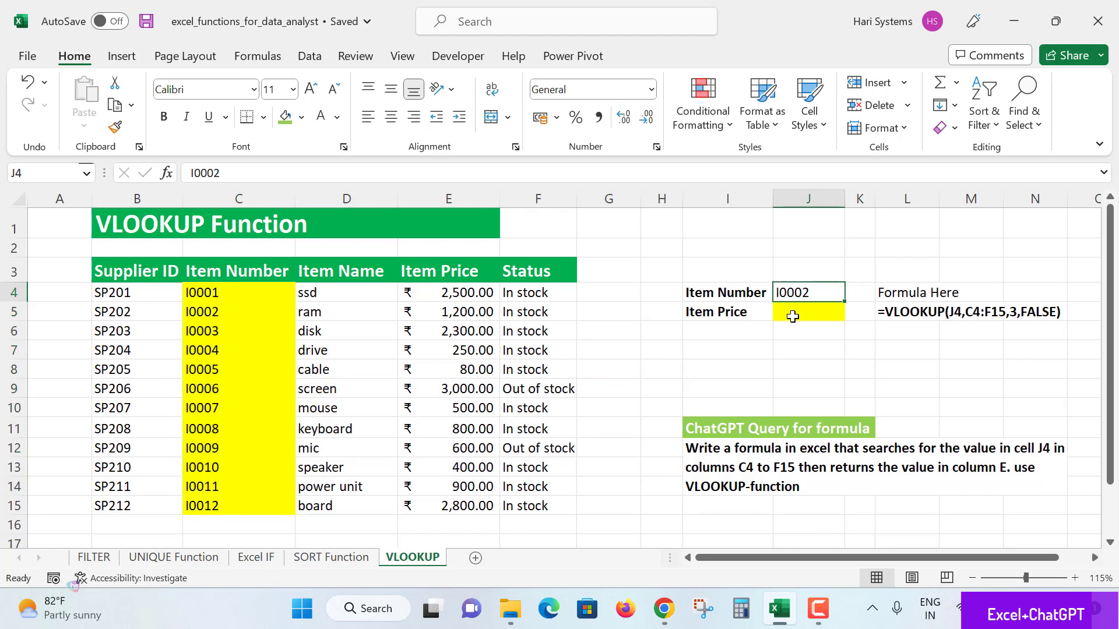
{"action": "left_click_drag", "start_coordinate": [459, 292], "coordinate": [463, 487]}
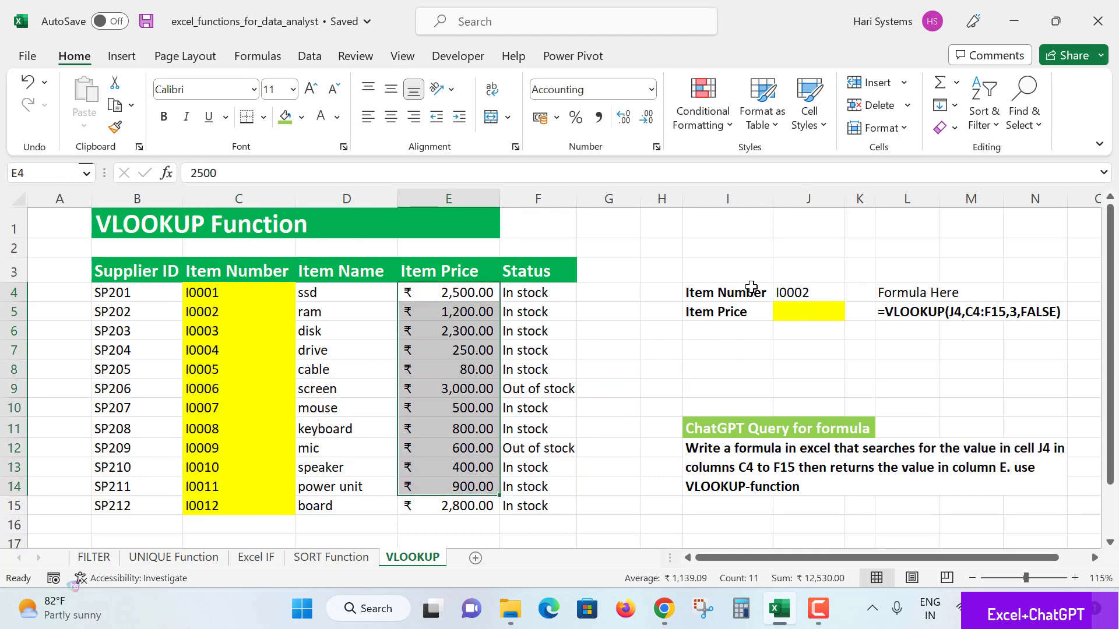
{"action": "left_click", "coordinate": [804, 297]}
{"action": "left_click", "coordinate": [250, 354]}
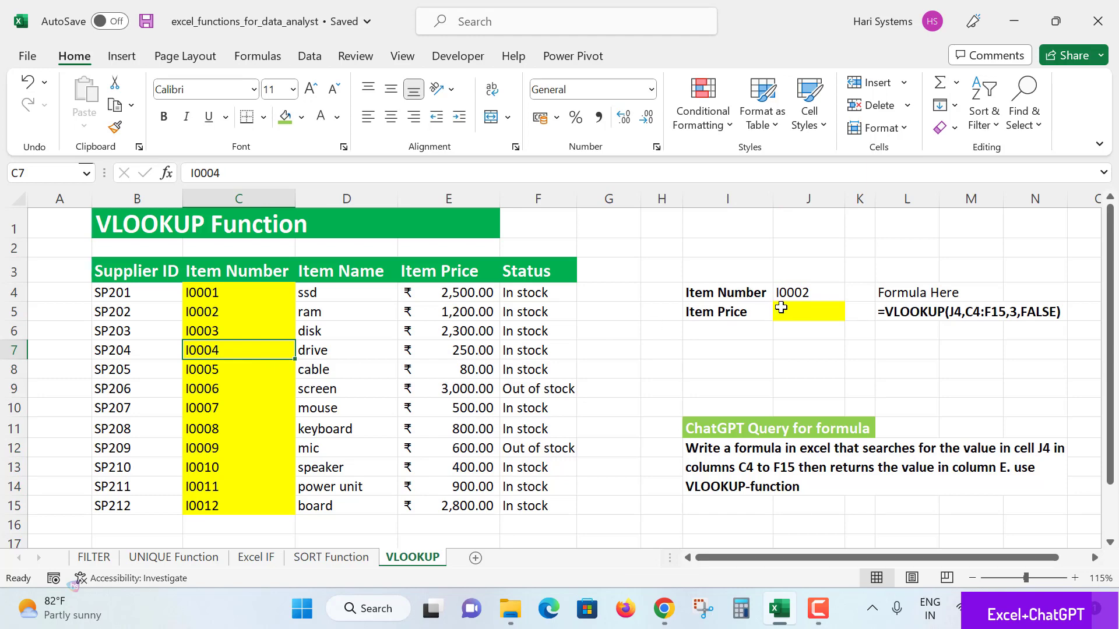
{"action": "left_click", "coordinate": [788, 312]}
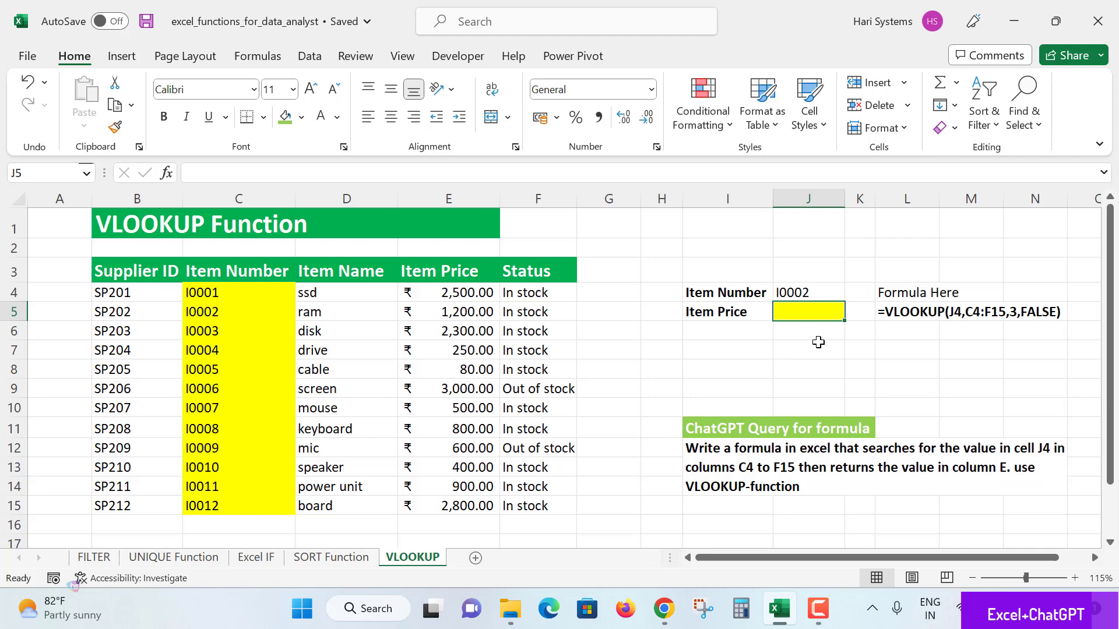
Search Google for 'chatgpt' and open the ChatGPT chat page in a new tab
{"action": "left_click", "coordinate": [663, 609]}
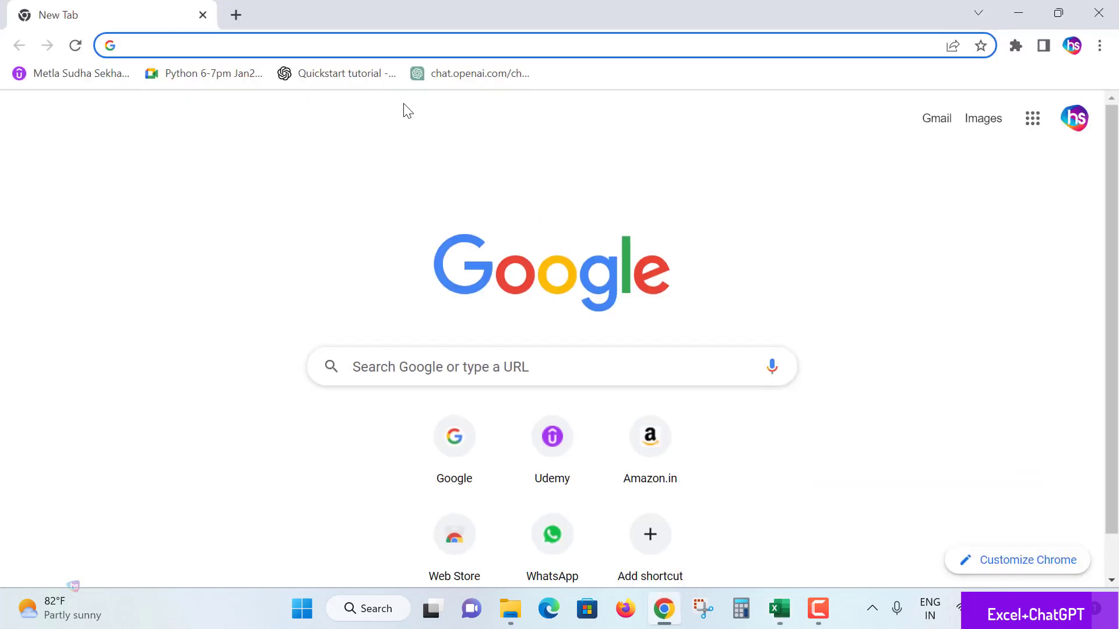
{"action": "type", "text": "google.com"}
{"action": "key", "text": "Return"}
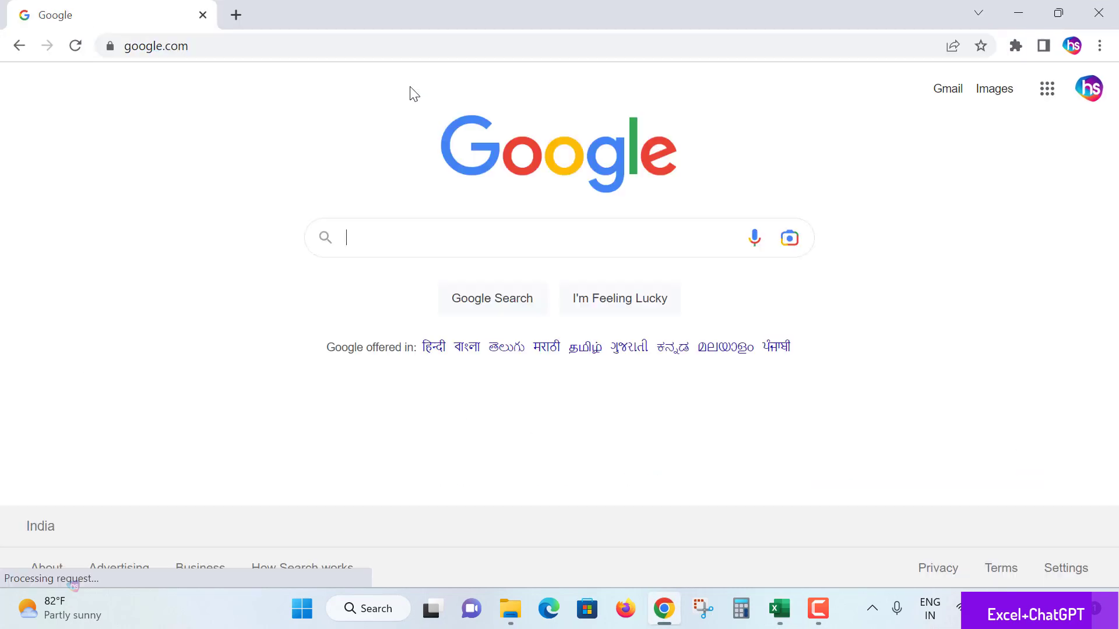
{"action": "type", "text": "chat"}
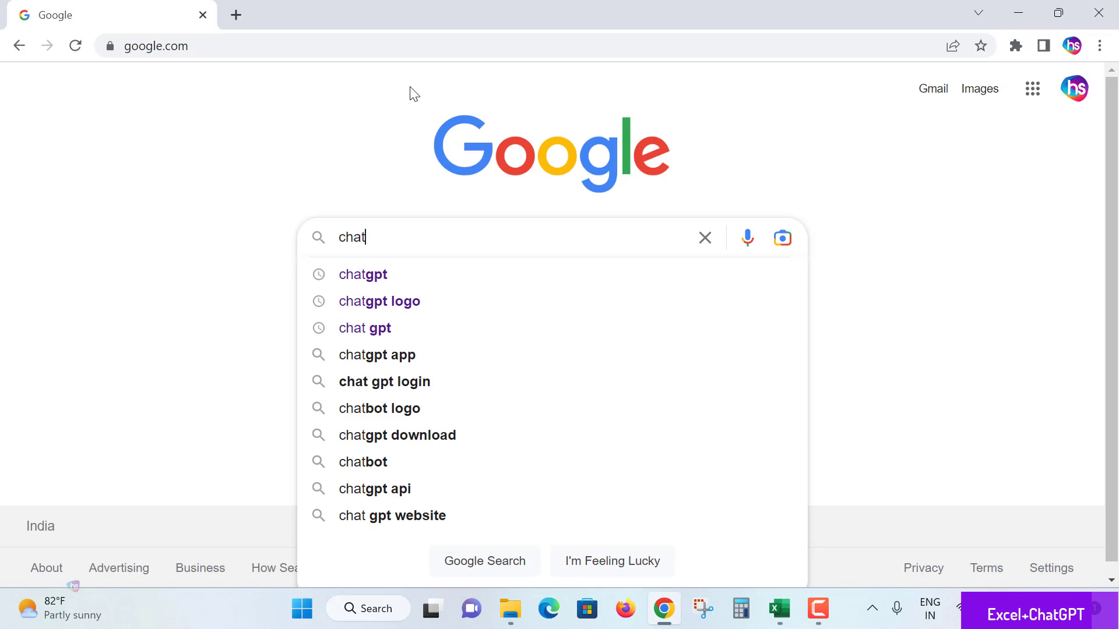
{"action": "type", "text": "gpt"}
{"action": "key", "text": "Return"}
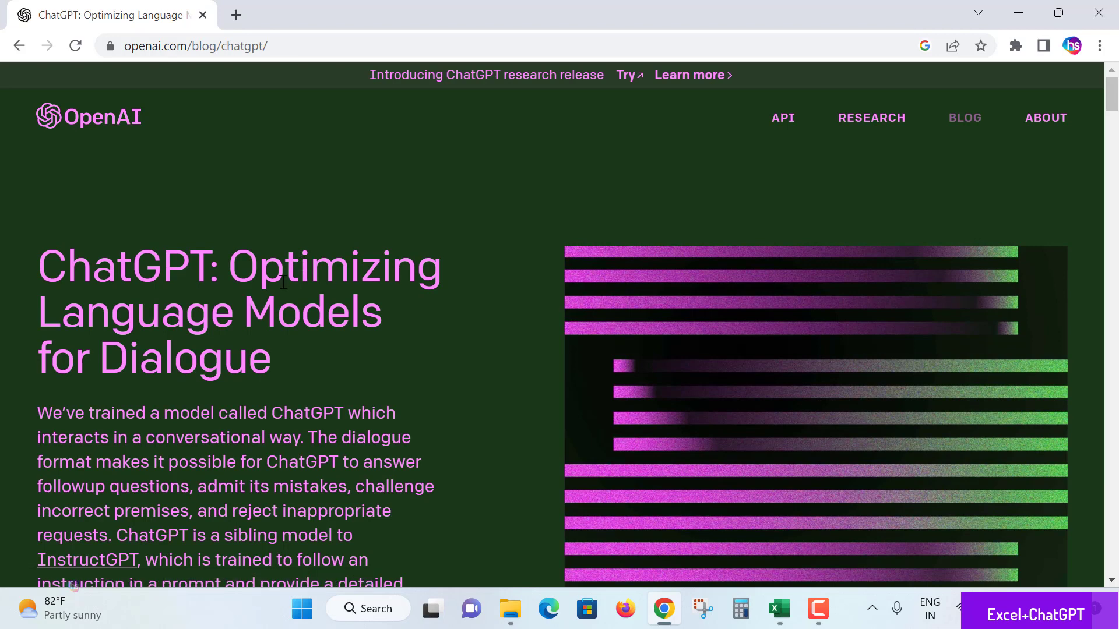
{"action": "scroll", "coordinate": [389, 324], "scroll_direction": "down", "scroll_amount": 1}
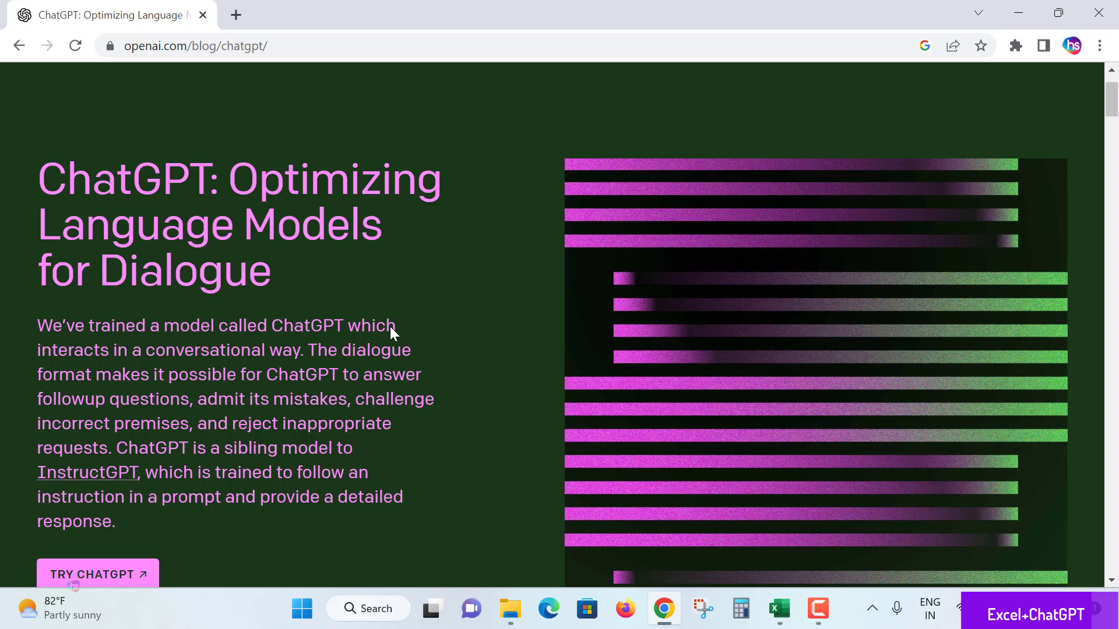
{"action": "scroll", "coordinate": [389, 326], "scroll_direction": "down", "scroll_amount": 1}
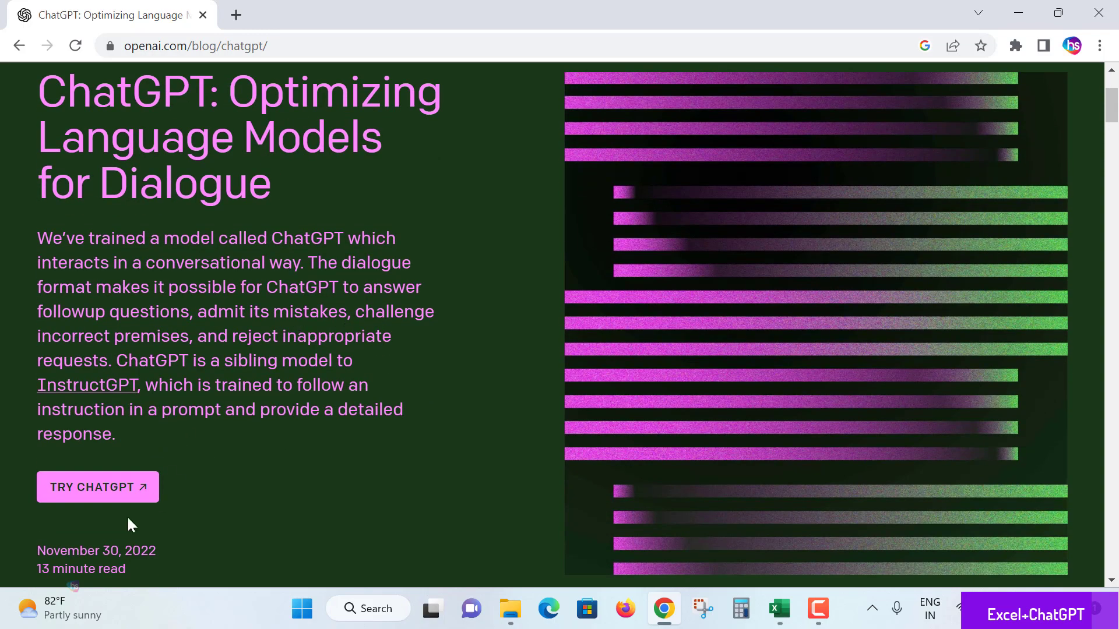
{"action": "left_click", "coordinate": [88, 487]}
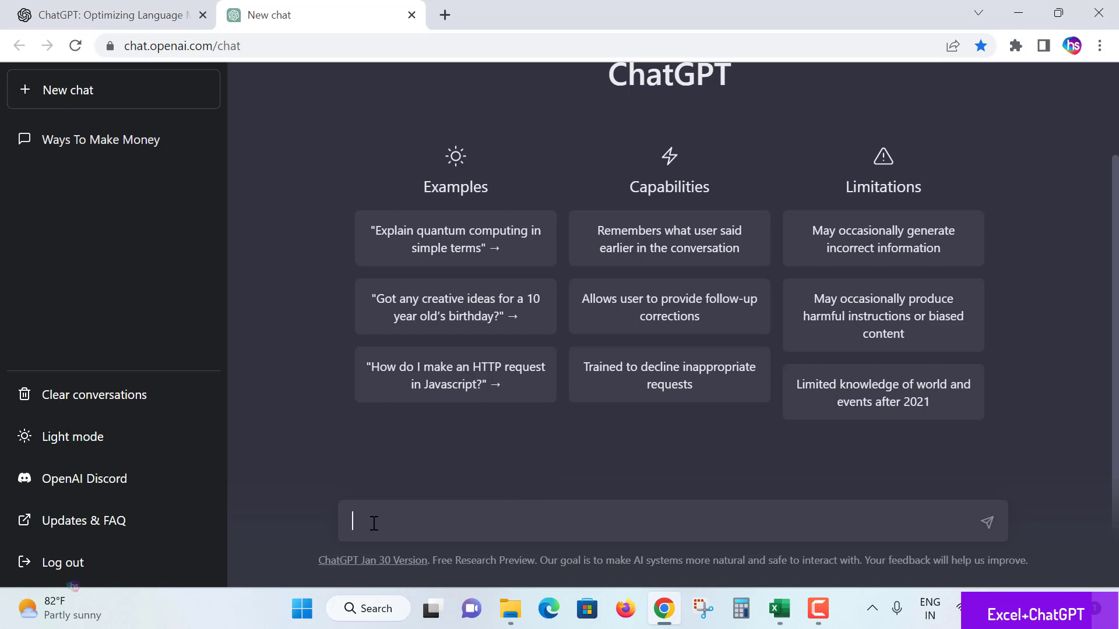
{"action": "type", "text": "he"}
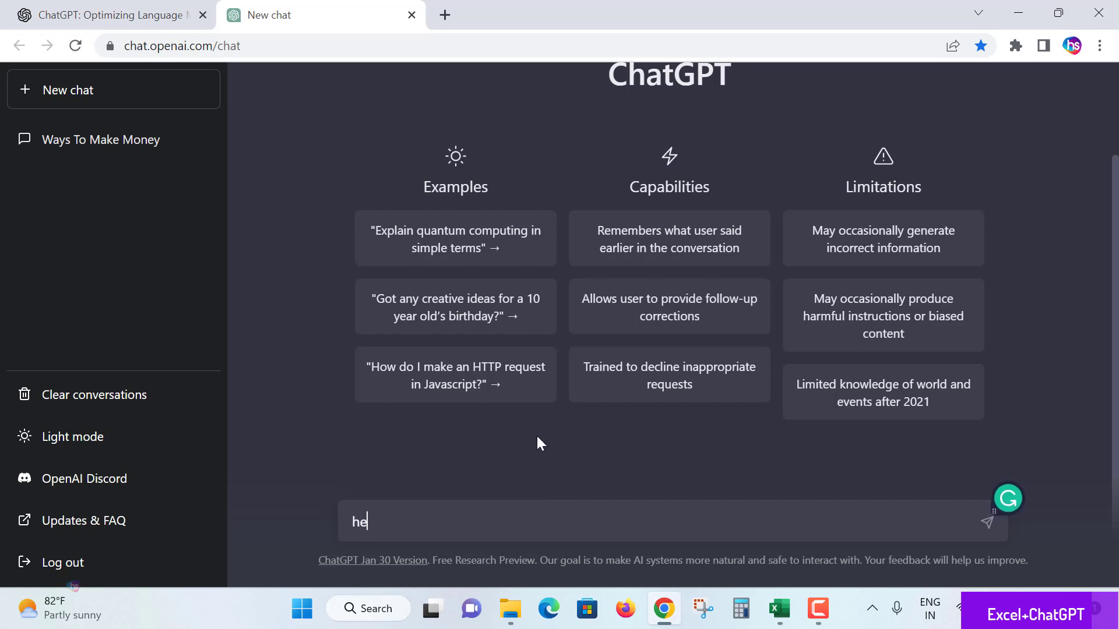
{"action": "type", "text": "re"}
Type a test word in the ChatGPT message box, then erase it
{"action": "key", "text": "BackSpace"}
{"action": "key", "text": "BackSpace"}
{"action": "key", "text": "BackSpace"}
Back in Excel, review lookup value J4, table range C4:F15 and the Item Price cell J5
{"action": "left_click", "coordinate": [779, 609]}
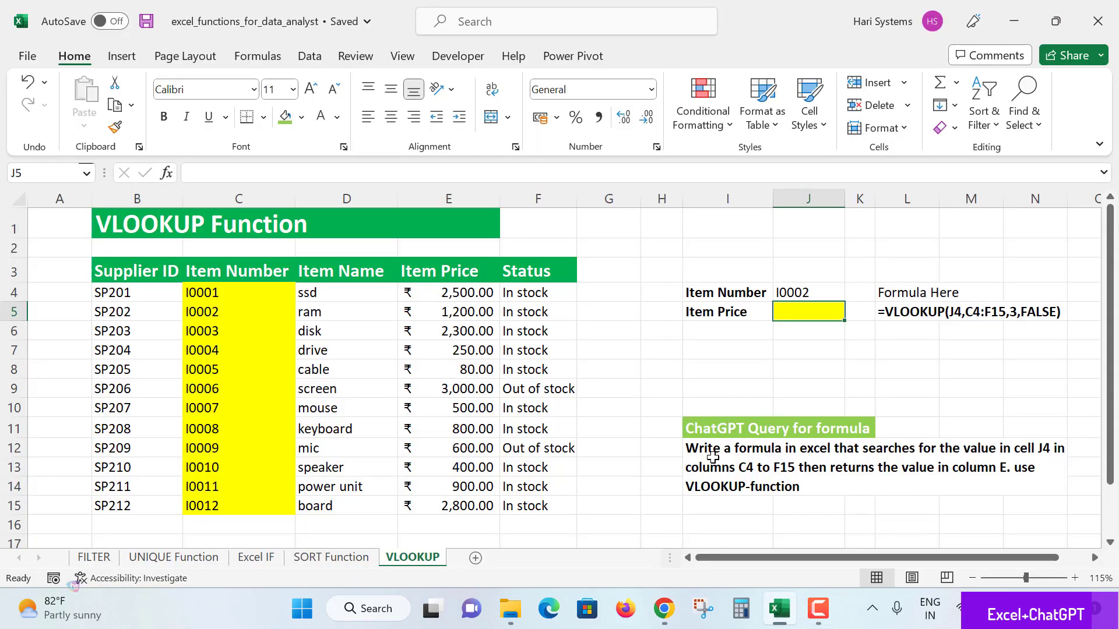
{"action": "left_click", "coordinate": [715, 475]}
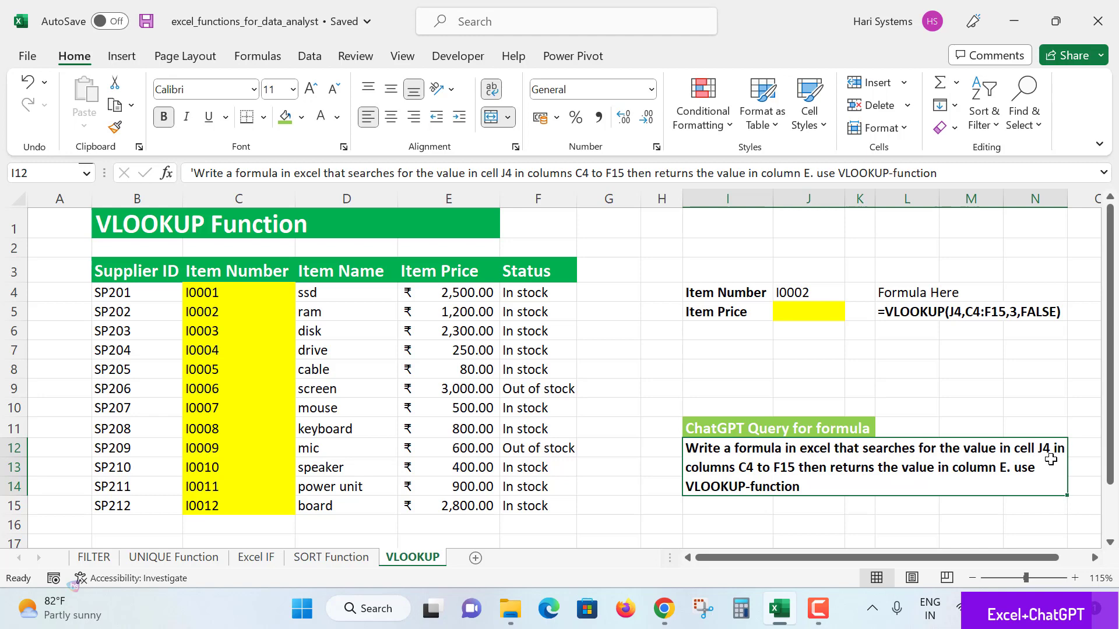
{"action": "left_click", "coordinate": [800, 292]}
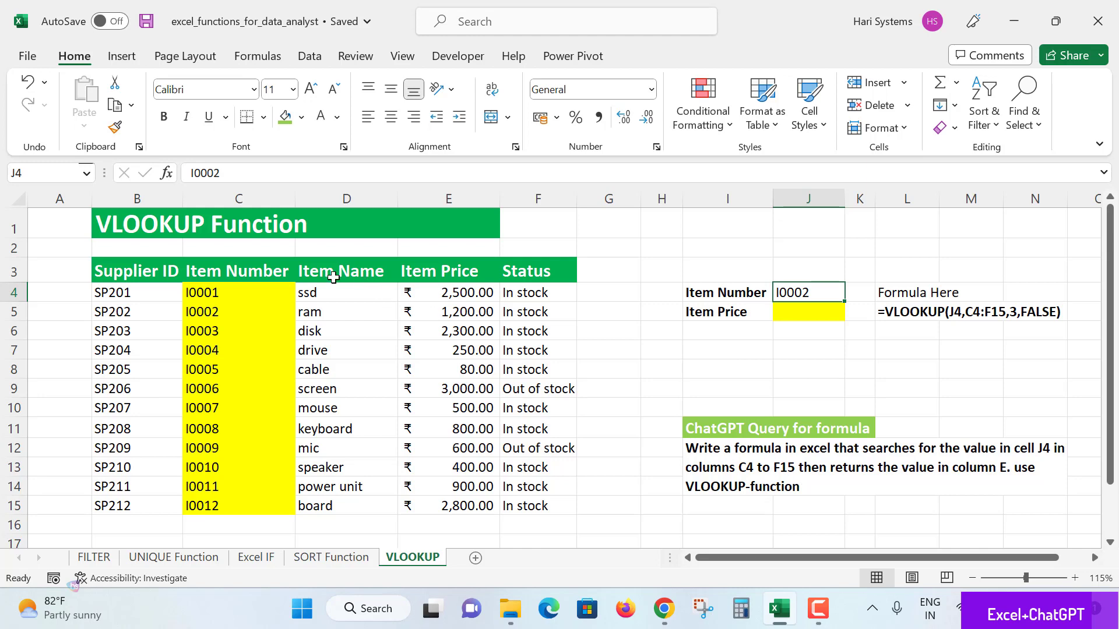
{"action": "left_click_drag", "start_coordinate": [208, 291], "coordinate": [250, 492]}
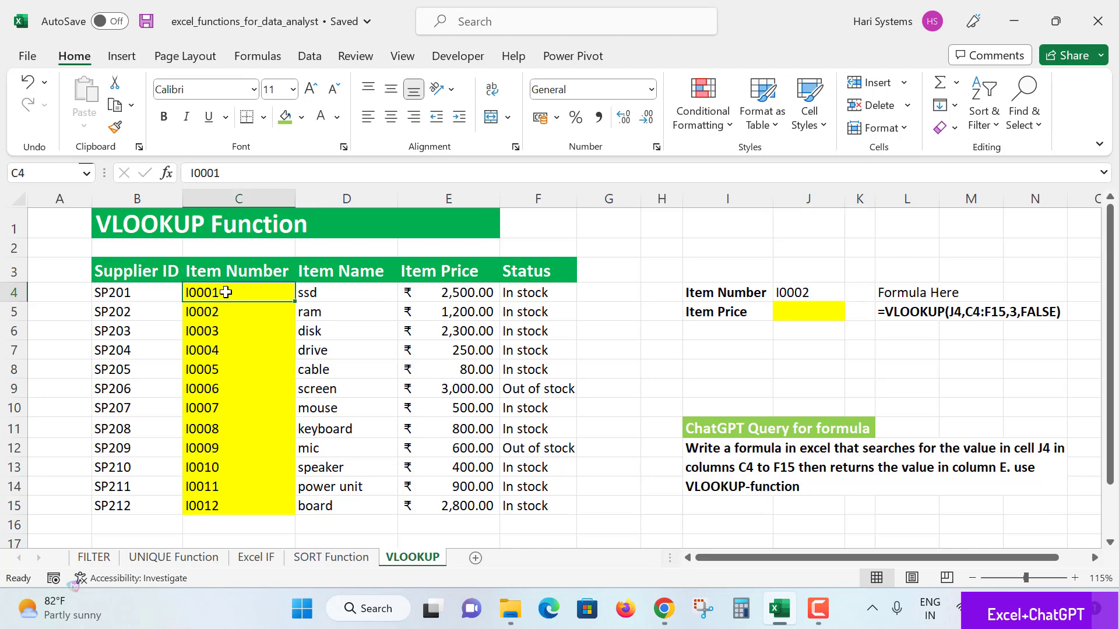
{"action": "left_click_drag", "start_coordinate": [250, 492], "coordinate": [537, 506]}
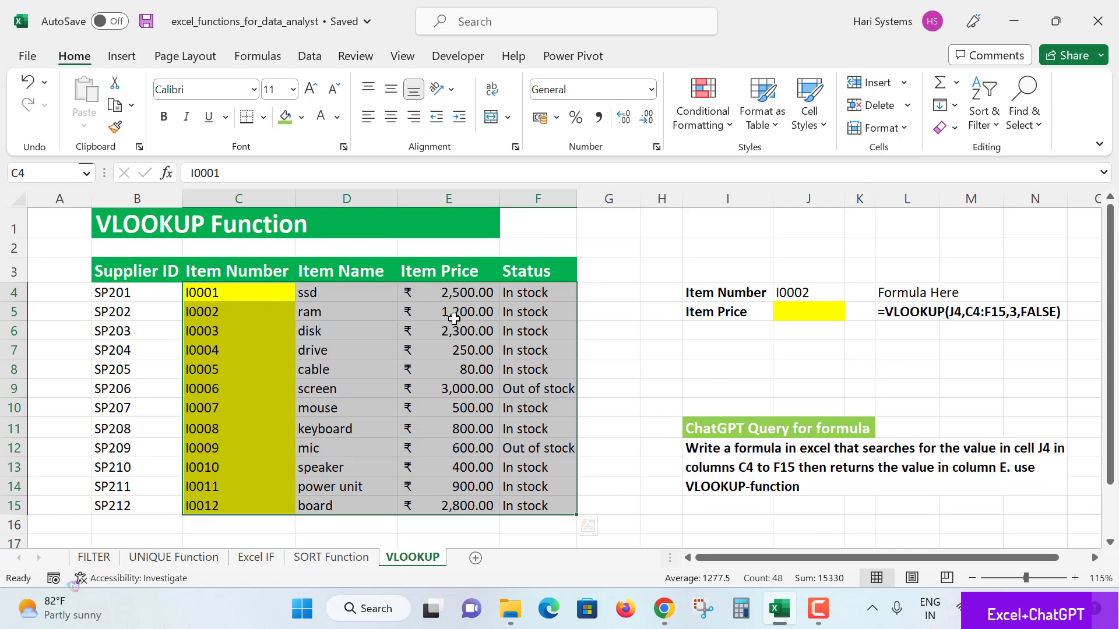
{"action": "left_click", "coordinate": [444, 315]}
{"action": "left_click", "coordinate": [700, 313]}
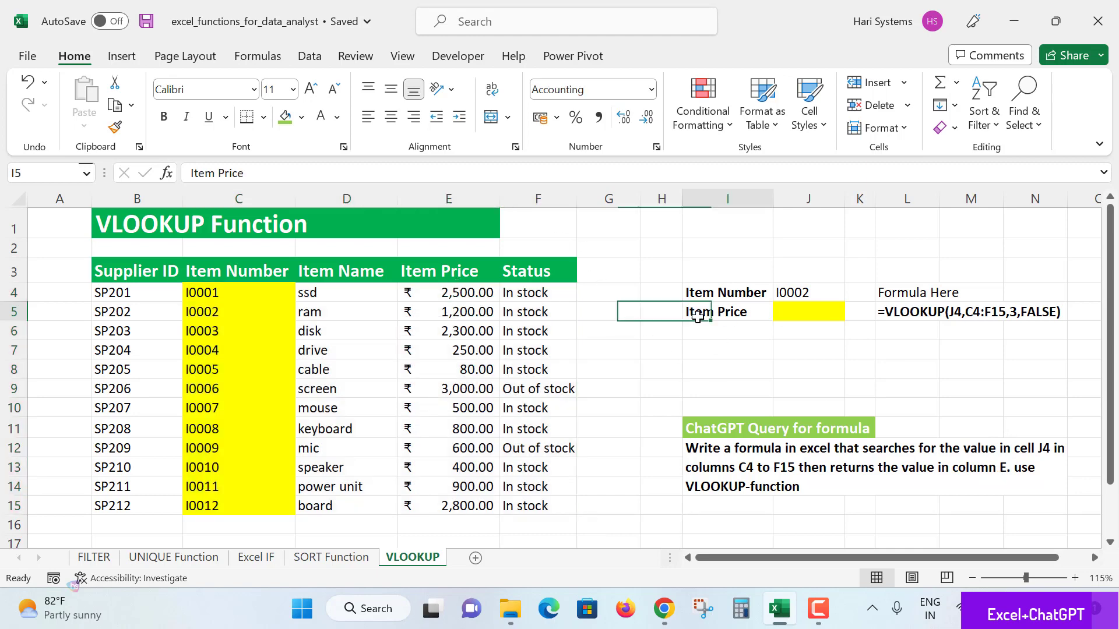
{"action": "left_click", "coordinate": [805, 312]}
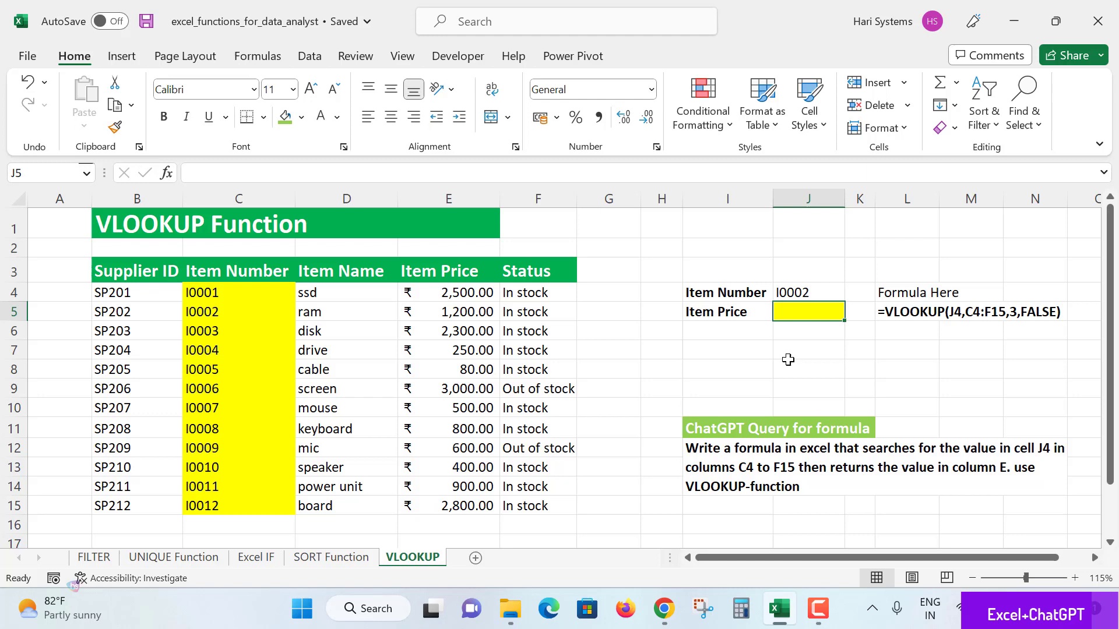
Copy the entire ChatGPT query text from cell I12
{"action": "left_click", "coordinate": [719, 450]}
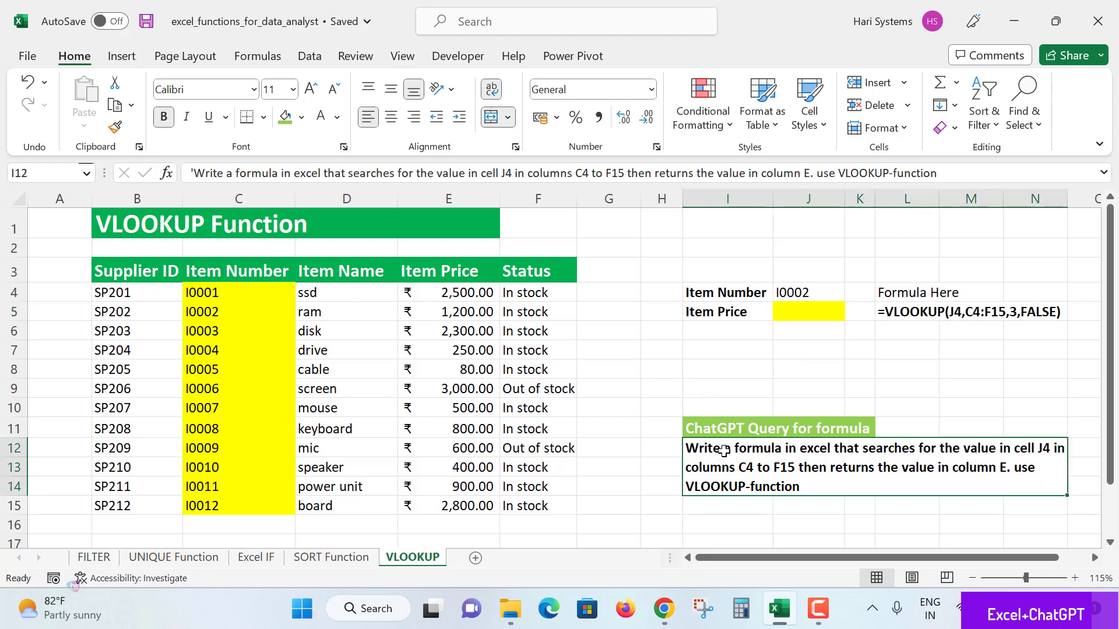
{"action": "double_click", "coordinate": [818, 484]}
{"action": "left_click_drag", "start_coordinate": [818, 485], "coordinate": [688, 446]}
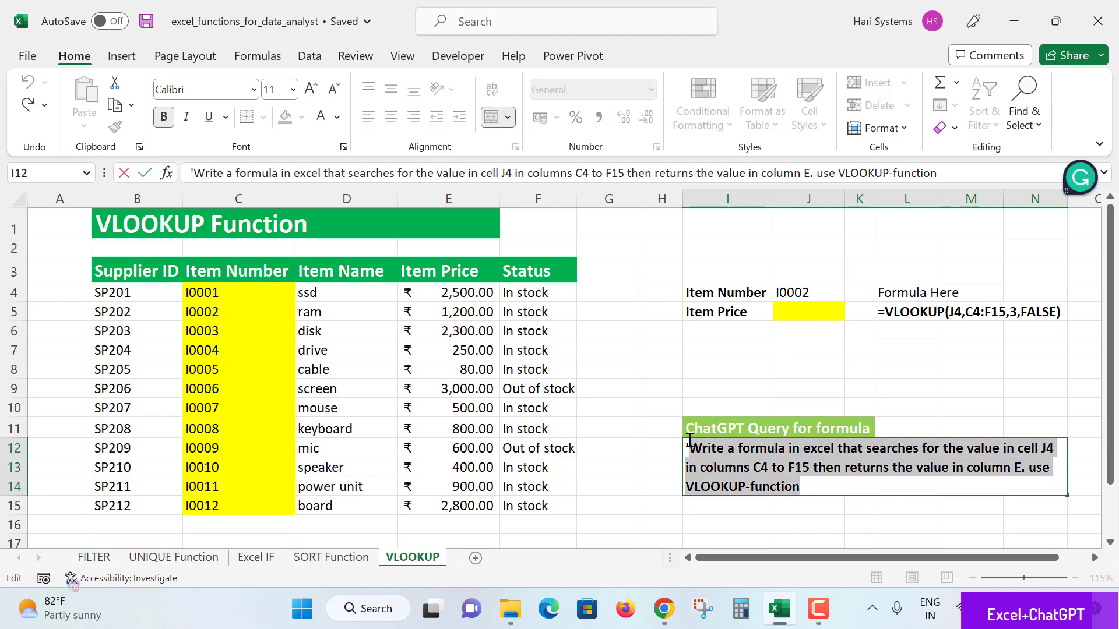
{"action": "key", "text": "ctrl+c"}
{"action": "left_click", "coordinate": [750, 393]}
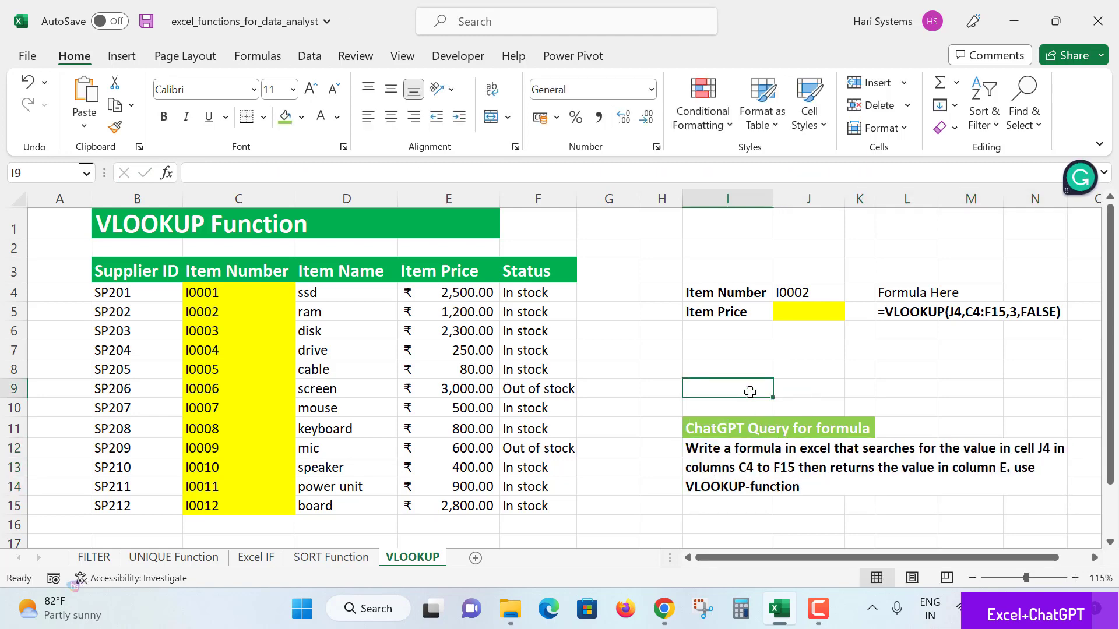
Paste the copied VLOOKUP query into ChatGPT and submit it
{"action": "left_click", "coordinate": [664, 608]}
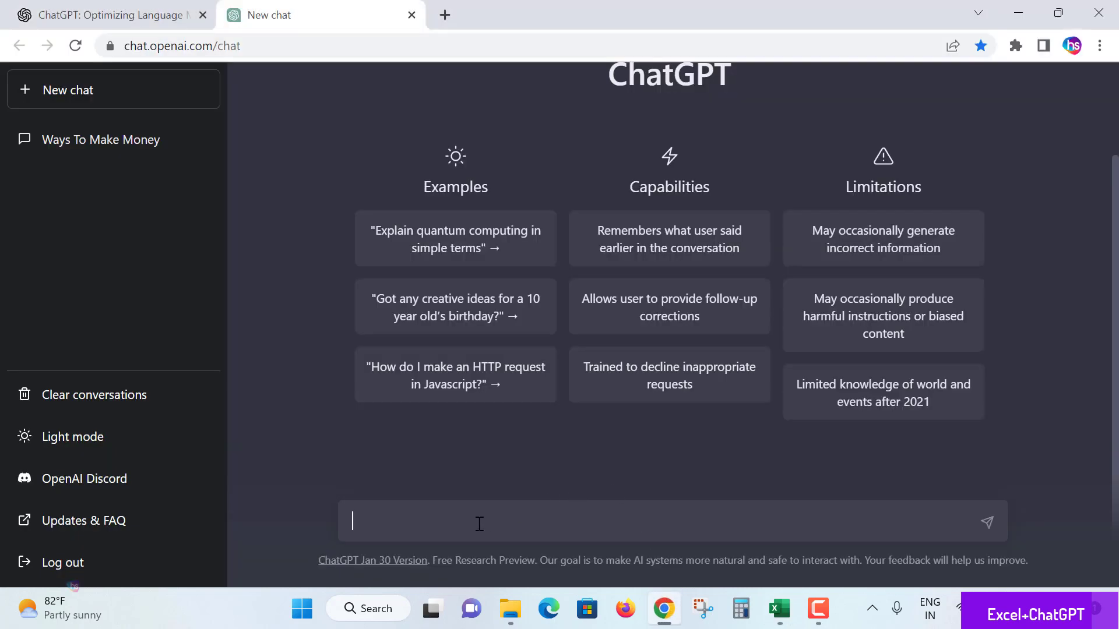
{"action": "key", "text": "ctrl+v"}
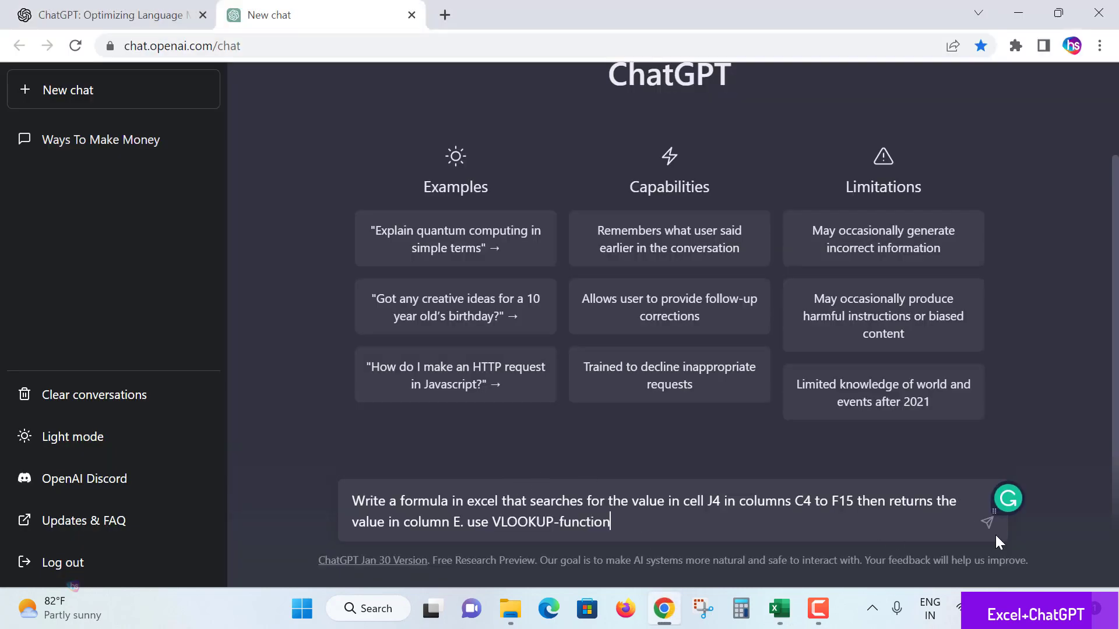
{"action": "key", "text": "Return"}
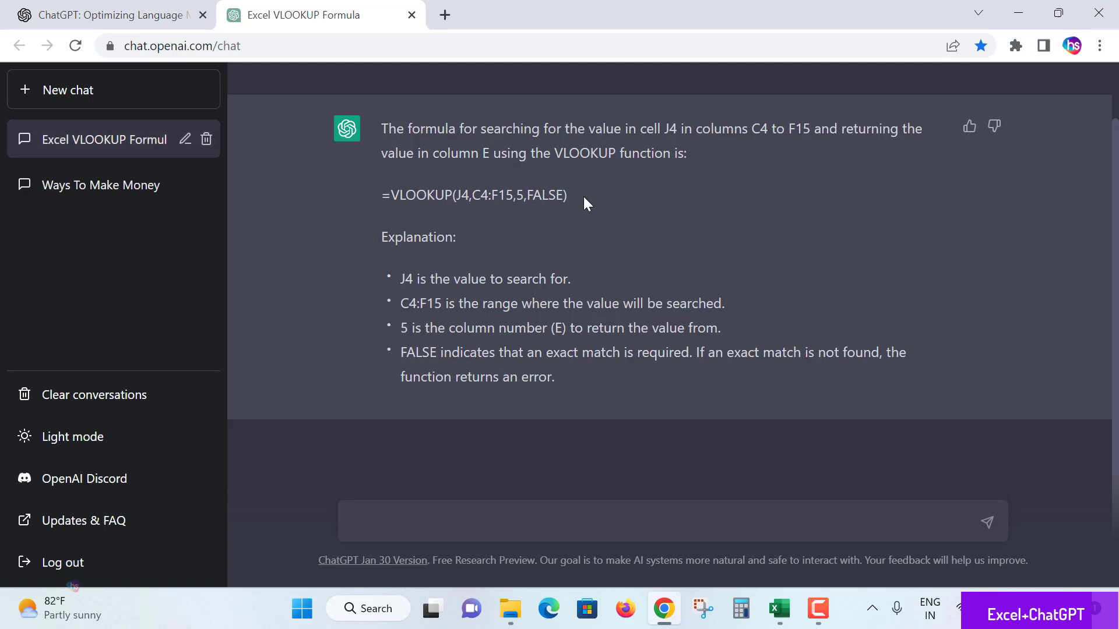
Select ChatGPT's returned formula =VLOOKUP(J4,C4:F15,5,FALSE)
{"action": "left_click_drag", "start_coordinate": [583, 197], "coordinate": [349, 213]}
{"action": "left_click", "coordinate": [350, 214]}
{"action": "left_click_drag", "start_coordinate": [583, 195], "coordinate": [386, 204]}
{"action": "left_click", "coordinate": [381, 210]}
{"action": "double_click", "coordinate": [413, 201]}
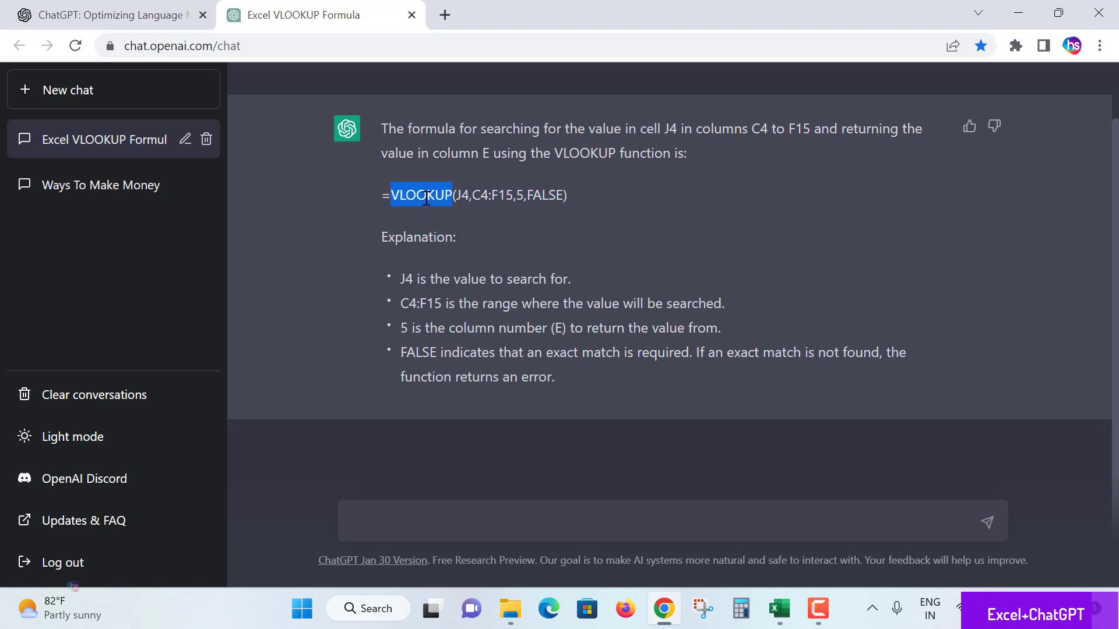
{"action": "triple_click", "coordinate": [413, 201]}
{"action": "scroll", "coordinate": [606, 220], "scroll_direction": "up", "scroll_amount": 1}
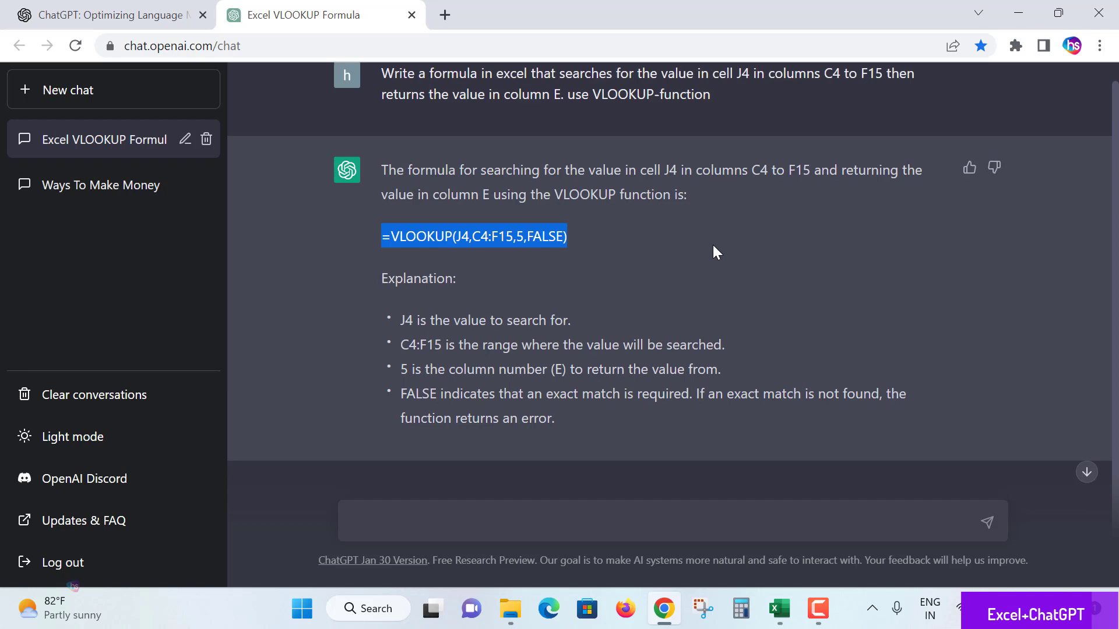
Paste =VLOOKUP(J4,C4:F15,5,FALSE) into Item Price cell J5 and confirm it
{"action": "left_click", "coordinate": [772, 612]}
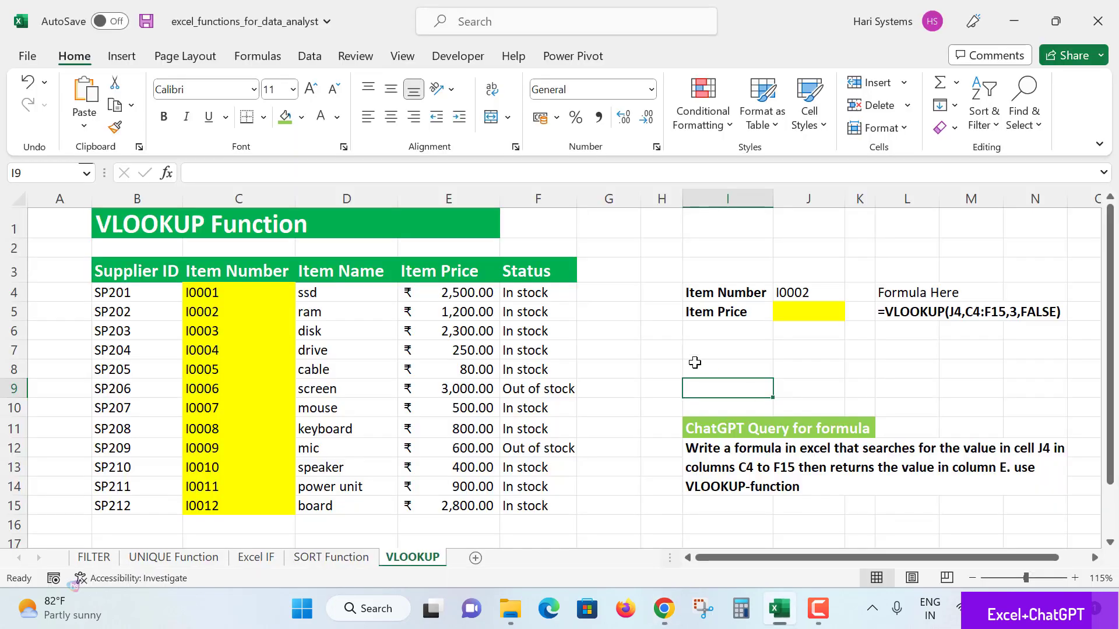
{"action": "left_click", "coordinate": [807, 312]}
{"action": "left_click", "coordinate": [300, 174]}
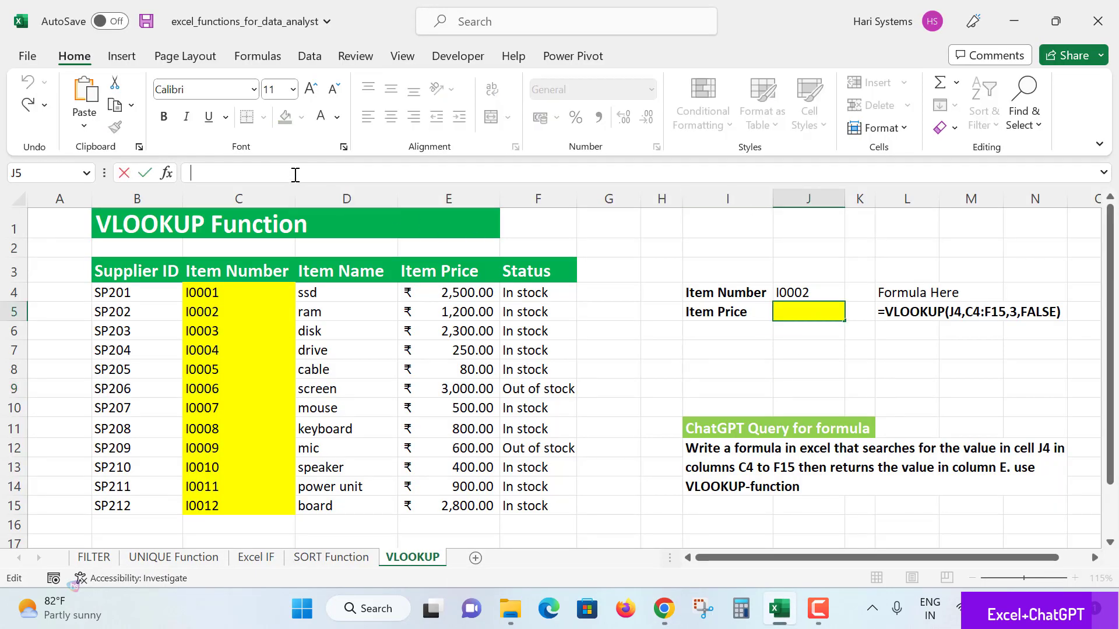
{"action": "key", "text": "ctrl+v"}
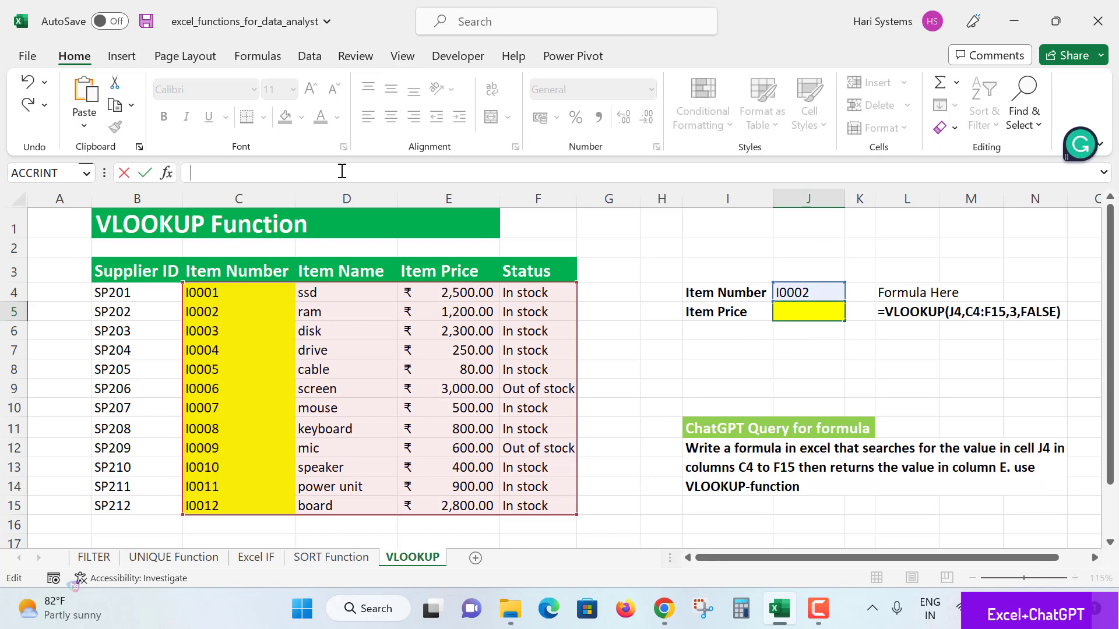
{"action": "key", "text": "Escape"}
{"action": "left_click", "coordinate": [795, 294]}
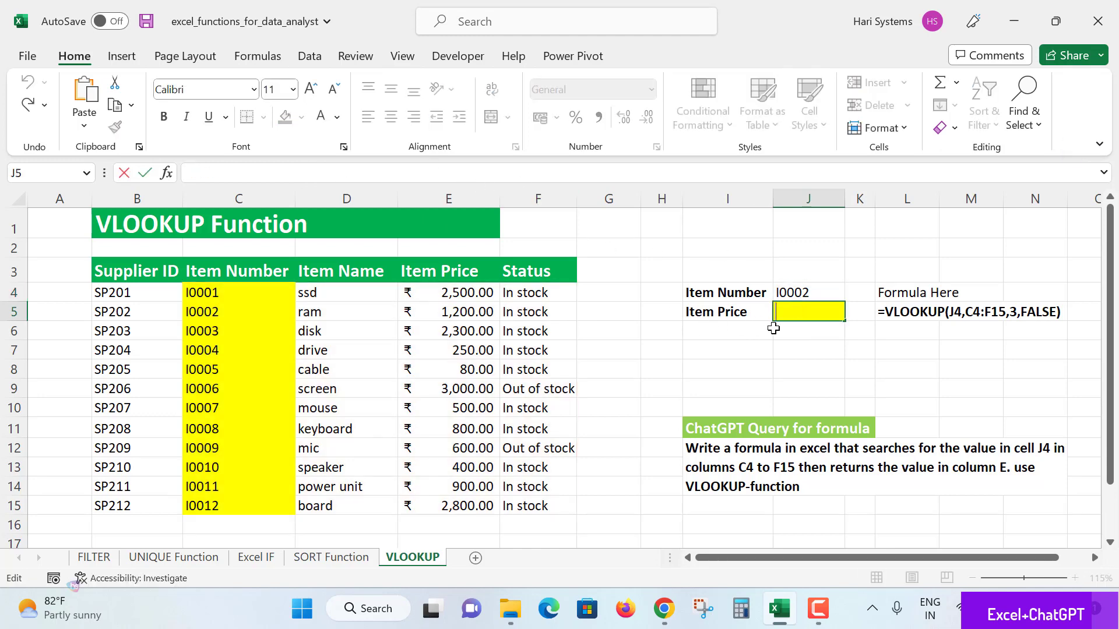
{"action": "key", "text": "ctrl+v"}
{"action": "key", "text": "Return"}
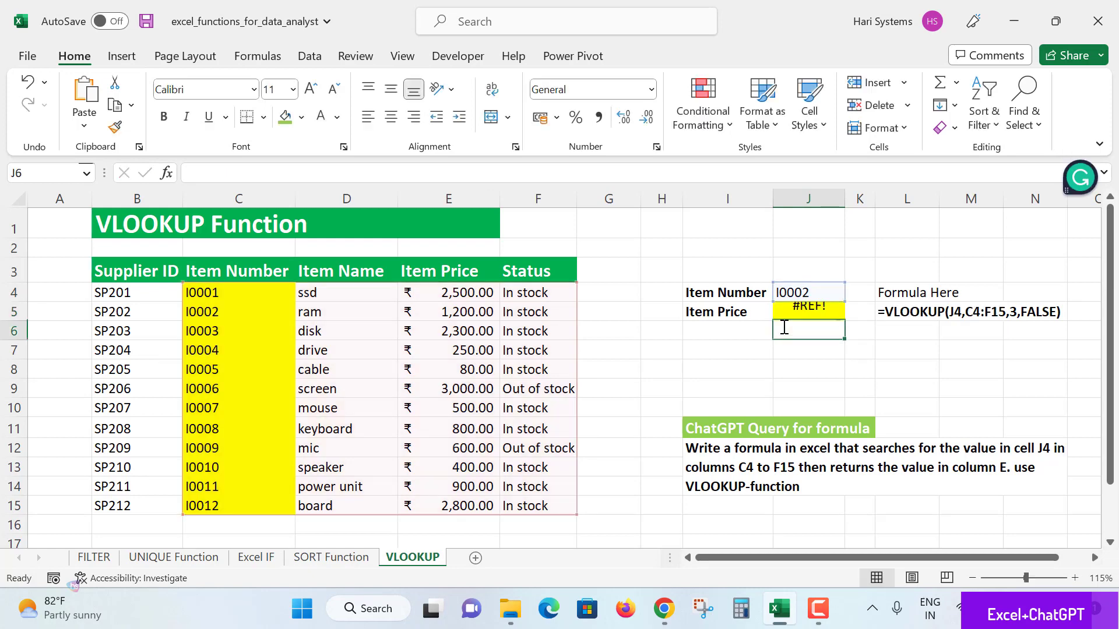
Inspect J5's #REF! result and open its formula for editing at the column index
{"action": "left_click", "coordinate": [808, 312]}
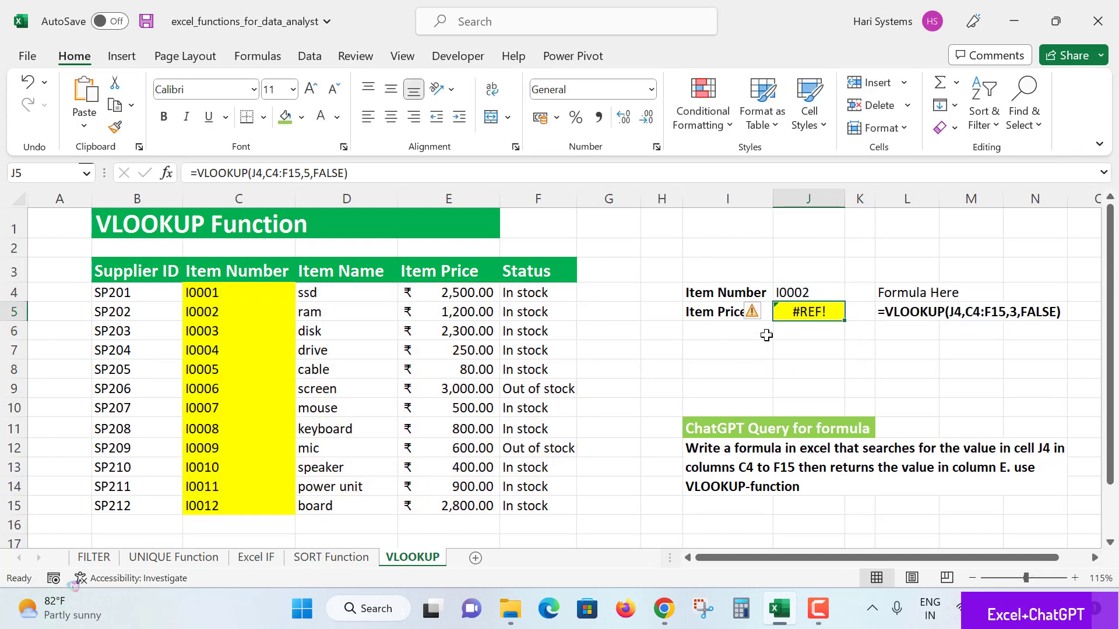
{"action": "left_click", "coordinate": [804, 292]}
{"action": "left_click", "coordinate": [802, 312]}
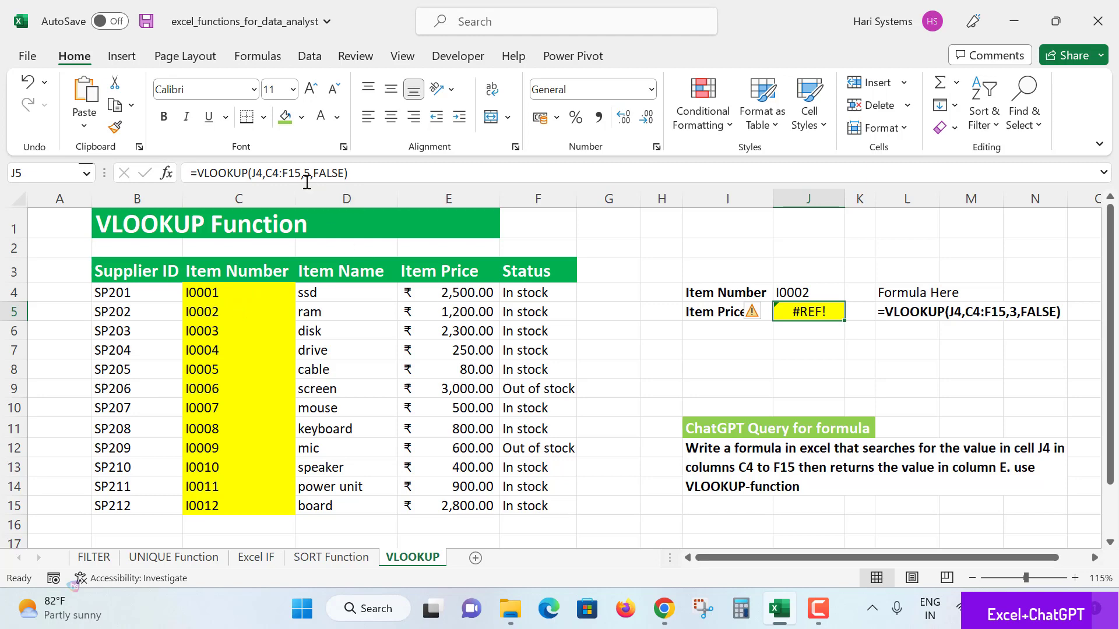
{"action": "left_click", "coordinate": [307, 172]}
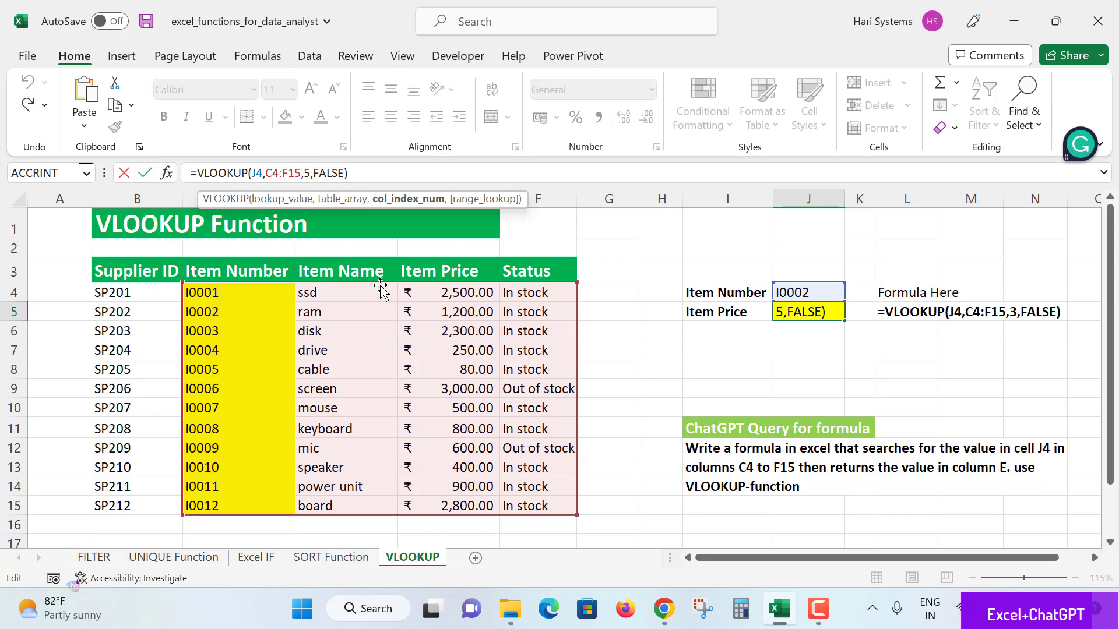
Change the VLOOKUP column index from 5 to 3, so J5 shows 1200
{"action": "key", "text": "BackSpace"}
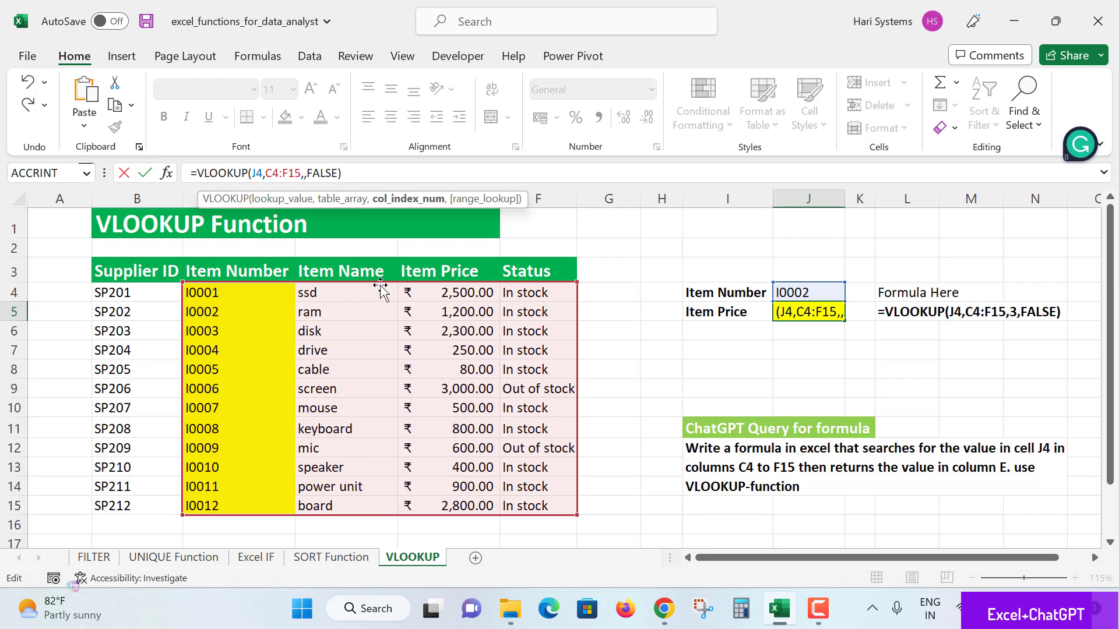
{"action": "type", "text": "3"}
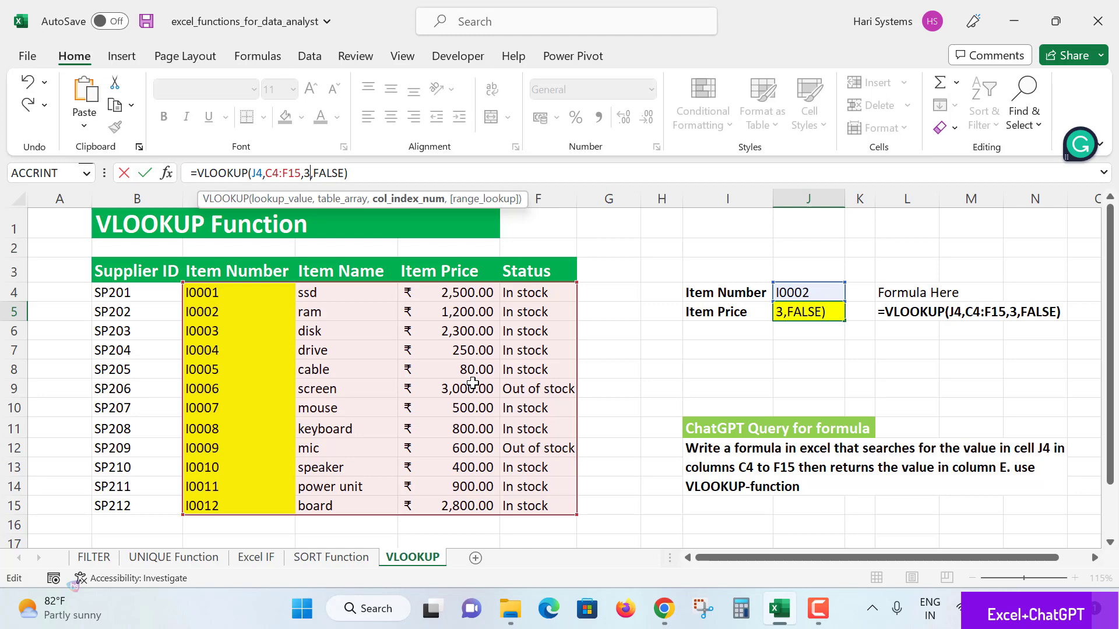
{"action": "key", "text": "Return"}
{"action": "left_click", "coordinate": [822, 312]}
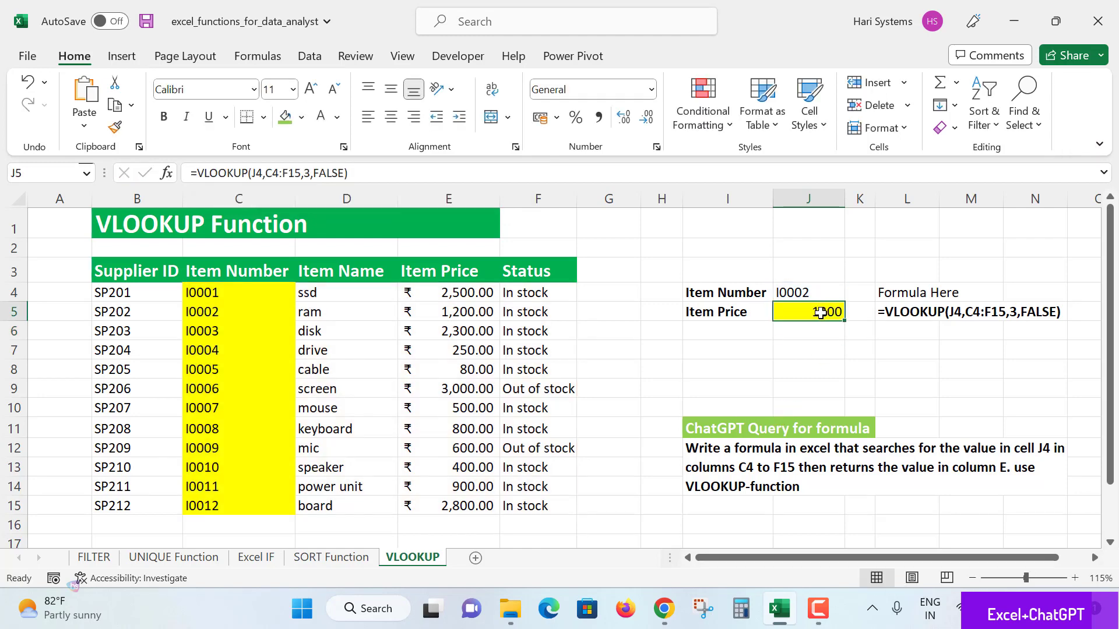
Cancel an accidental formula edit, glance at the ChatGPT answer, and return to Excel
{"action": "left_click_drag", "start_coordinate": [355, 172], "coordinate": [188, 172]}
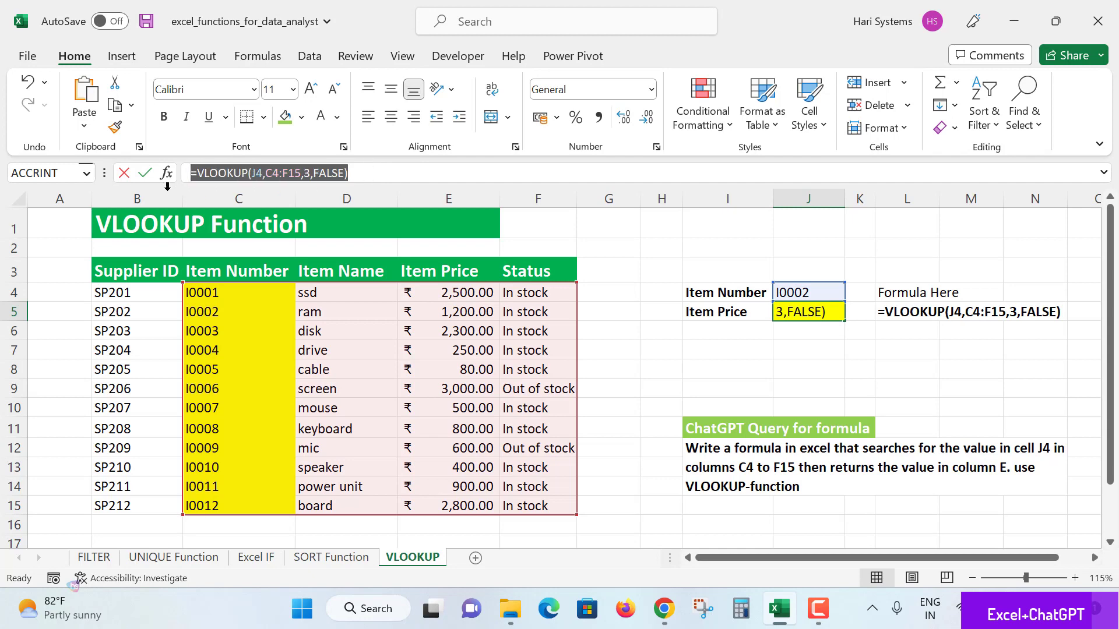
{"action": "left_click", "coordinate": [826, 331]}
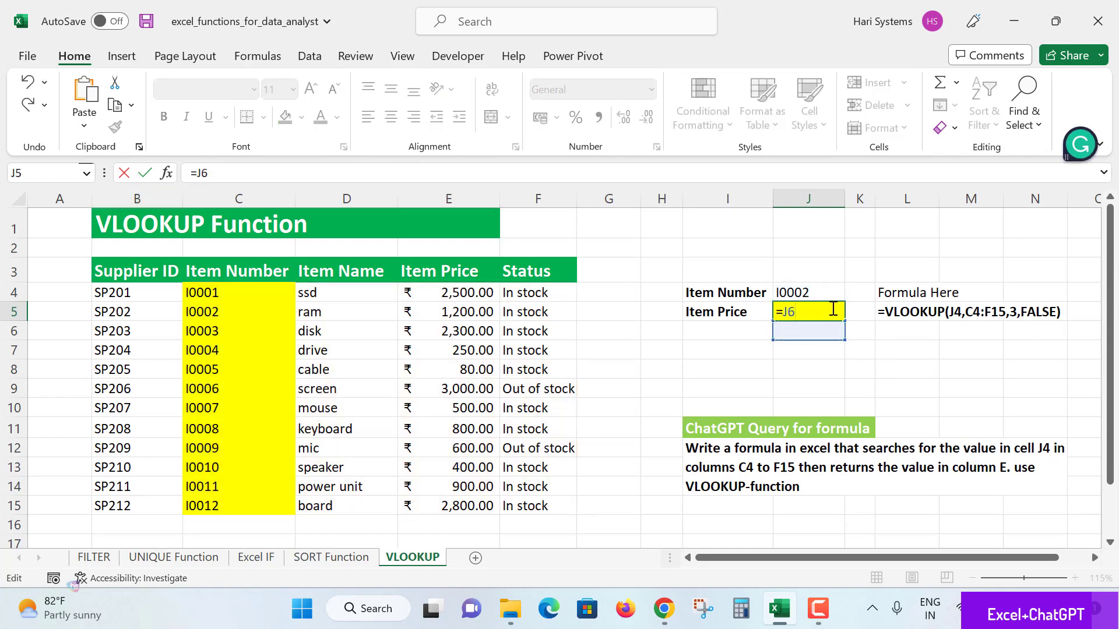
{"action": "key", "text": "Escape"}
{"action": "left_click", "coordinate": [816, 331]}
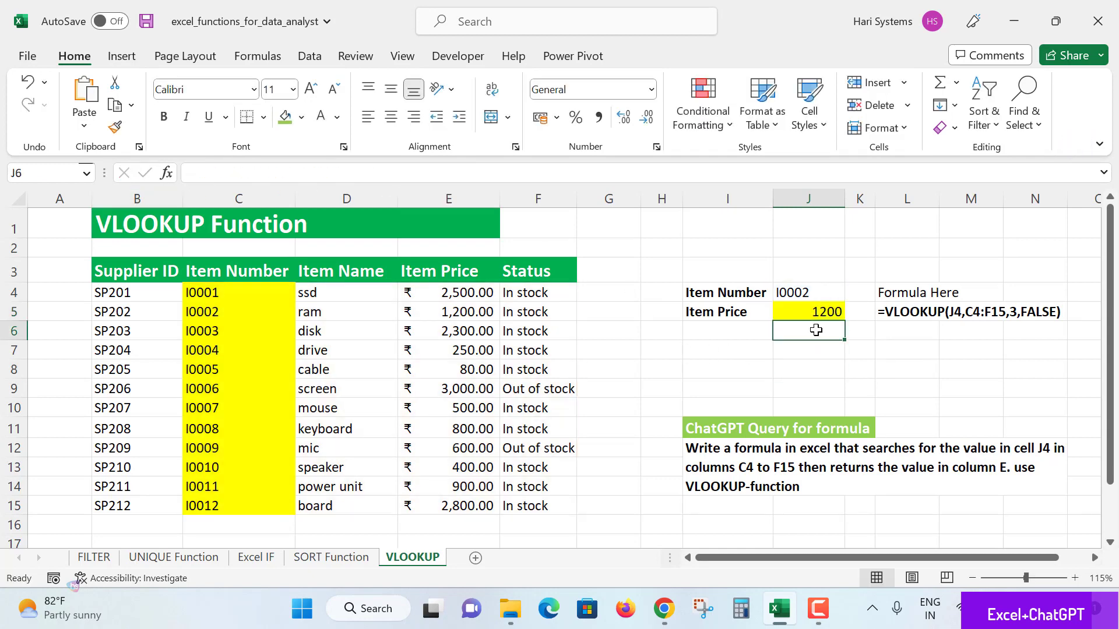
{"action": "left_click", "coordinate": [663, 609]}
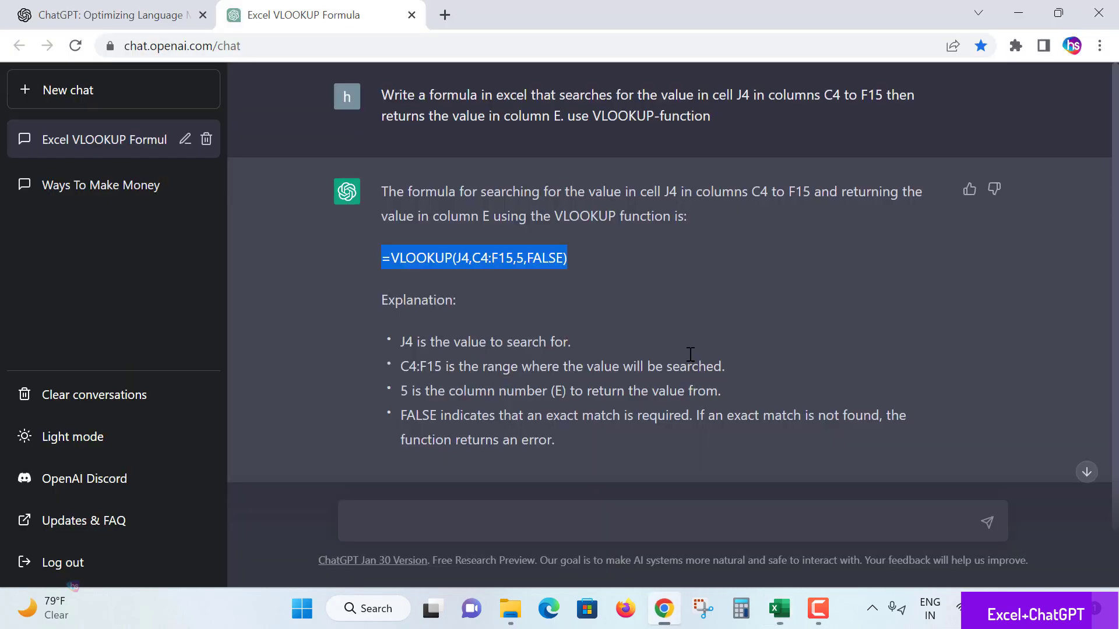
{"action": "left_click", "coordinate": [715, 321]}
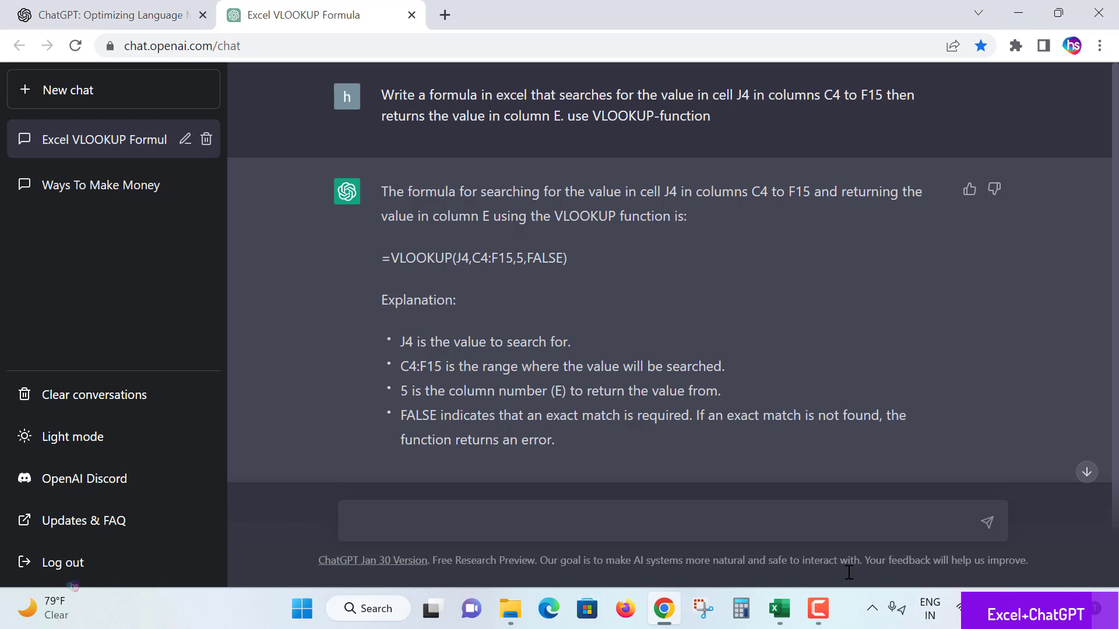
{"action": "left_click", "coordinate": [779, 609]}
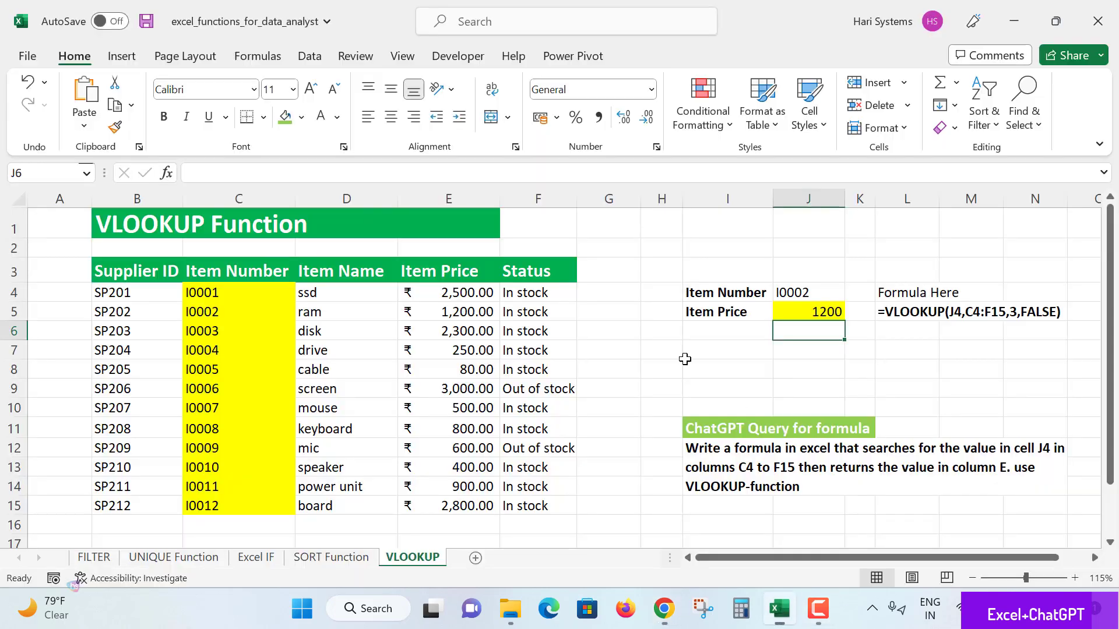
{"action": "left_click", "coordinate": [810, 312]}
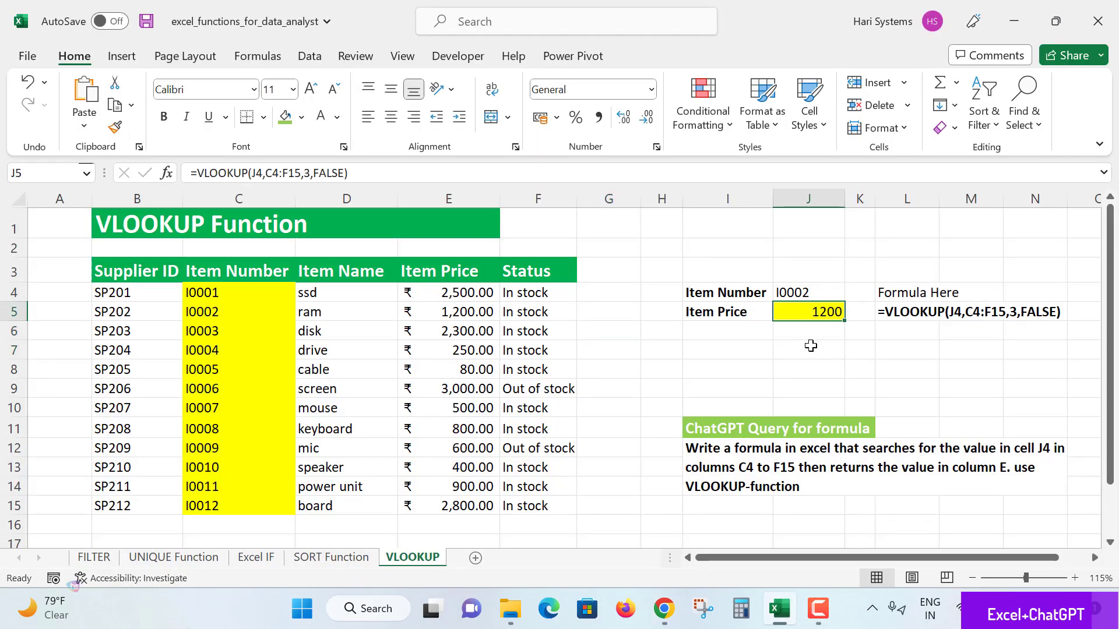